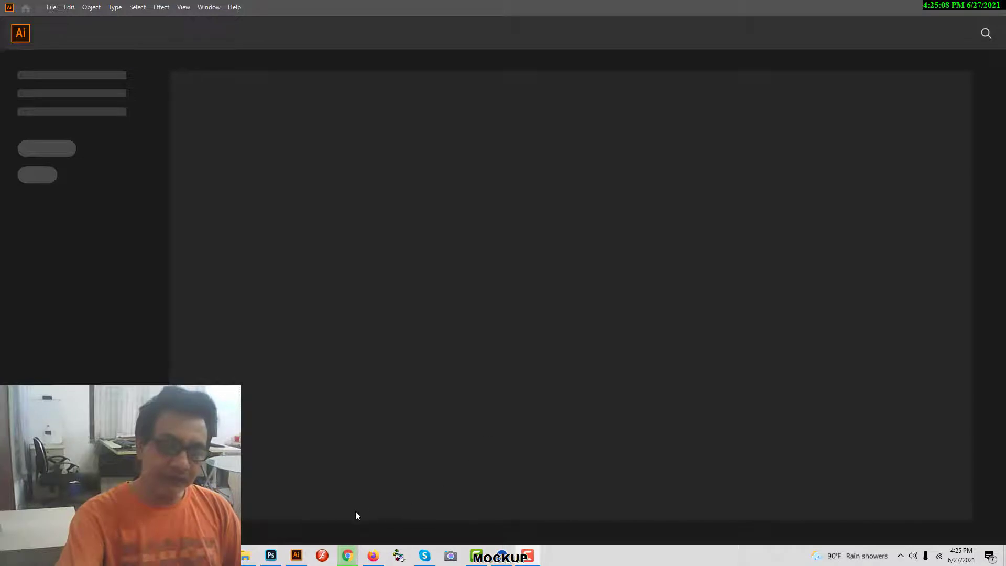
Switch to the browser's water bottle mockup image search and copy the enlarged image of the hand-held bottle with the green label
{"action": "left_click", "coordinate": [277, 554]}
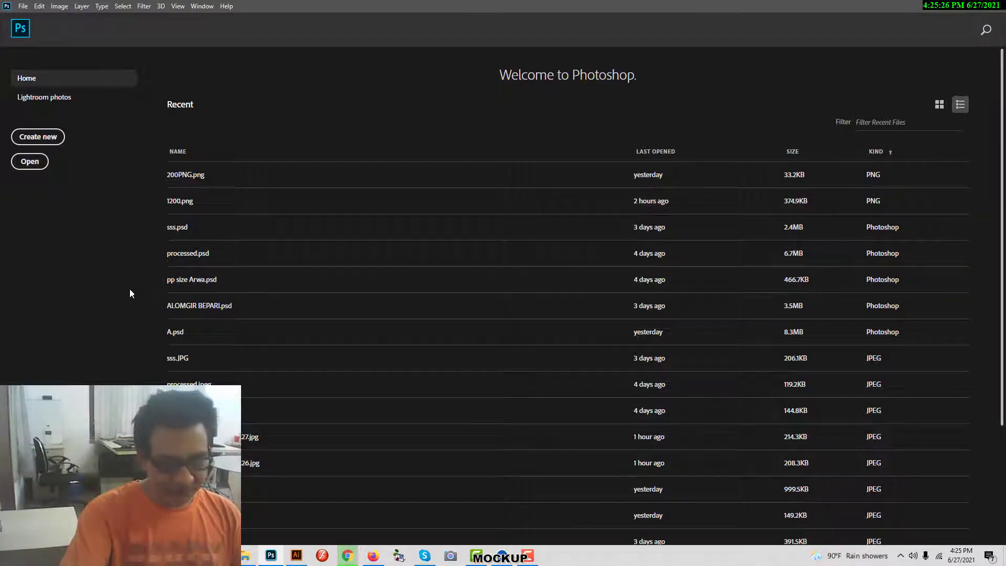
{"action": "mouse_move", "coordinate": [373, 560]}
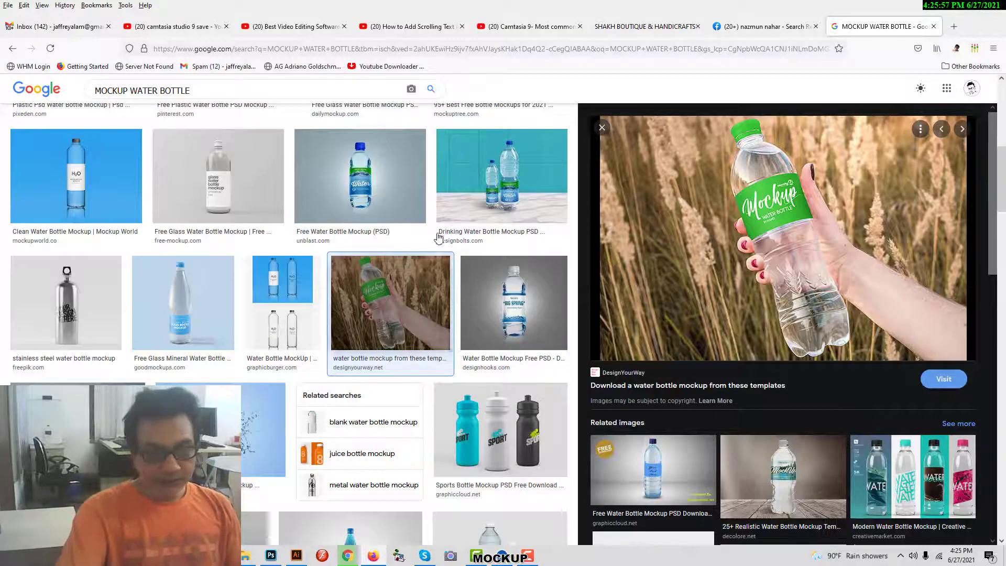
{"action": "scroll", "coordinate": [434, 232], "scroll_direction": "down", "scroll_amount": 1}
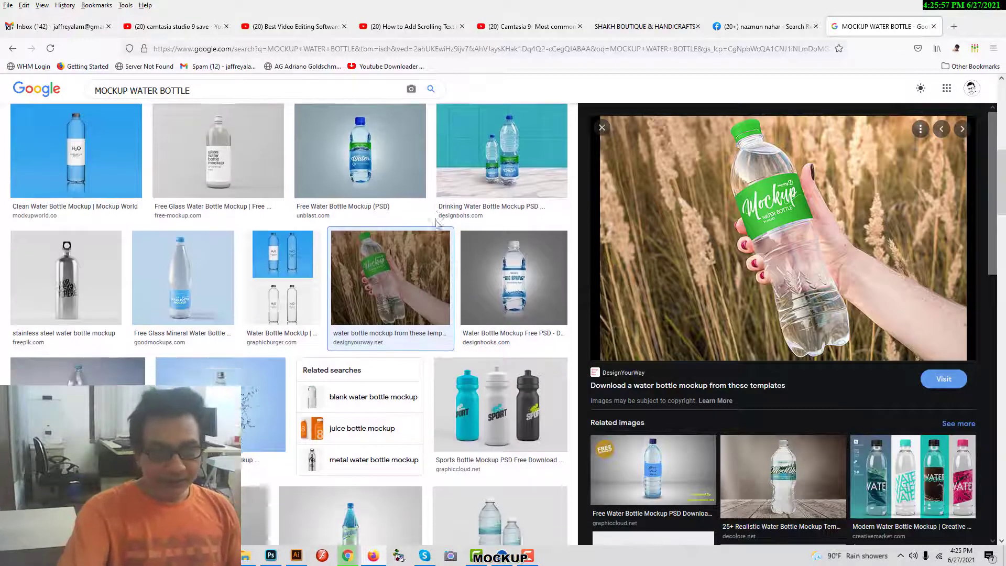
{"action": "scroll", "coordinate": [434, 232], "scroll_direction": "up", "scroll_amount": 3}
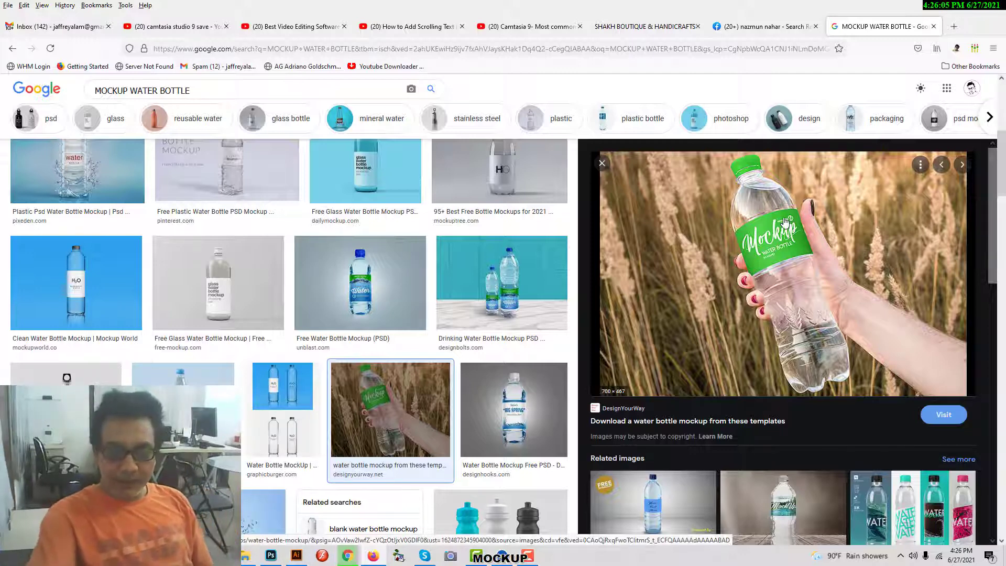
{"action": "right_click", "coordinate": [753, 246]}
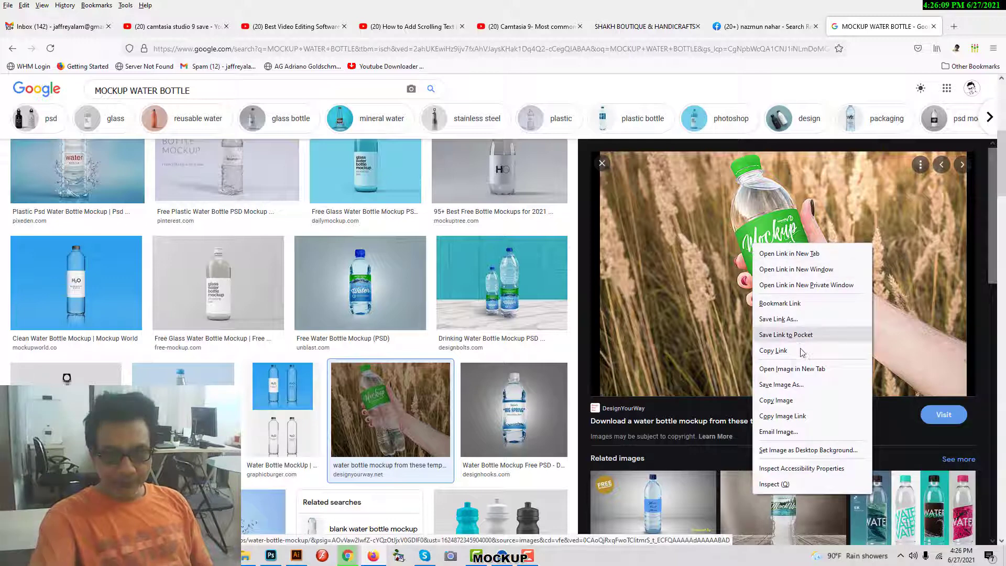
{"action": "left_click", "coordinate": [788, 401]}
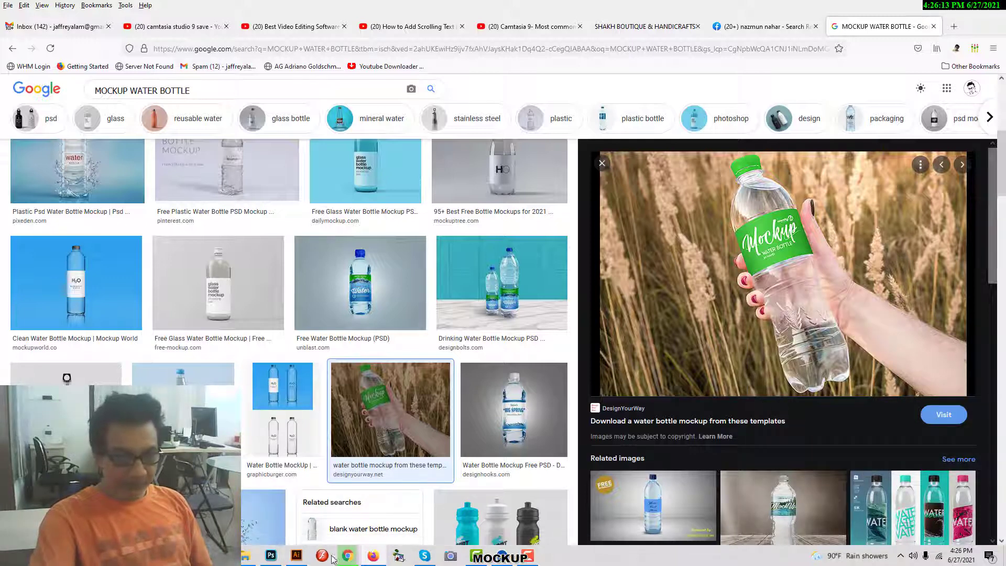
In Photoshop, create a new 700 × 467 pixel document at 72 pixels/inch and paste the copied bottle image into it
{"action": "left_click", "coordinate": [271, 556]}
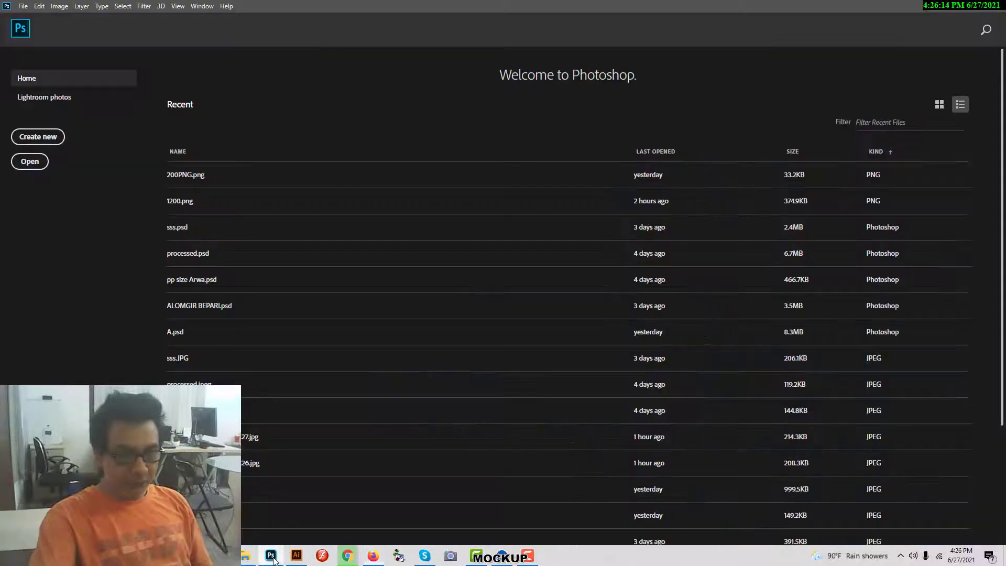
{"action": "left_click", "coordinate": [28, 140]}
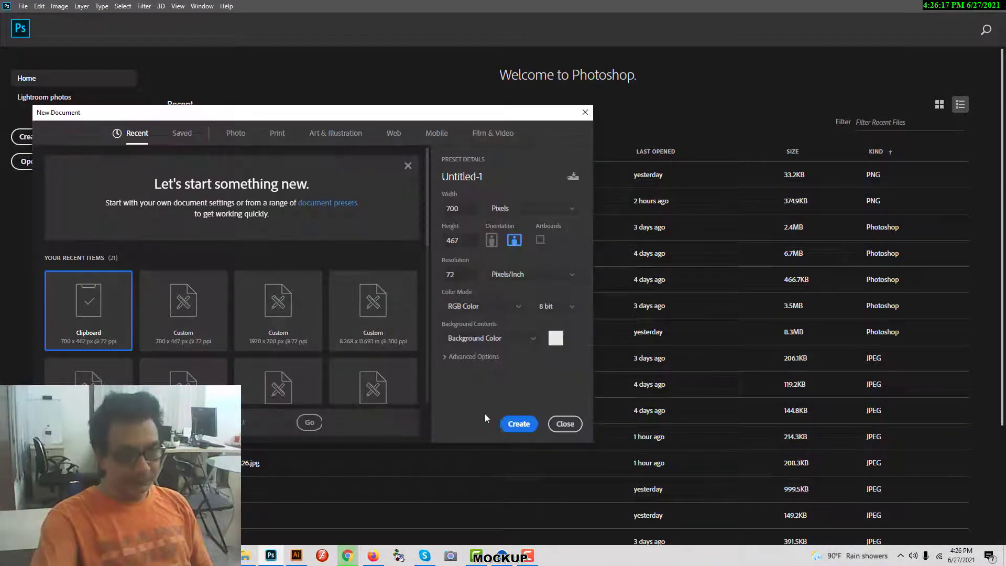
{"action": "left_click", "coordinate": [527, 423]}
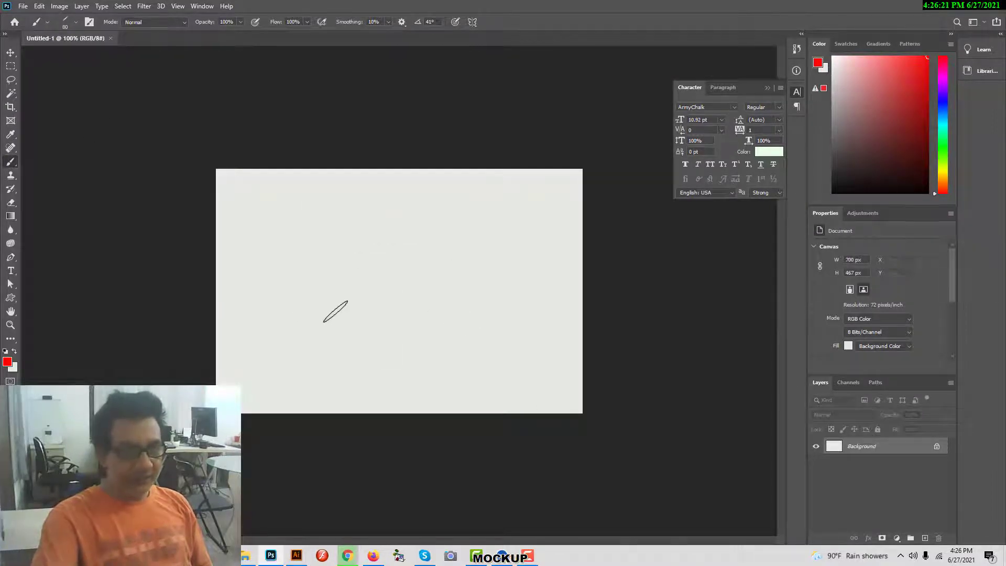
{"action": "left_click", "coordinate": [38, 7]}
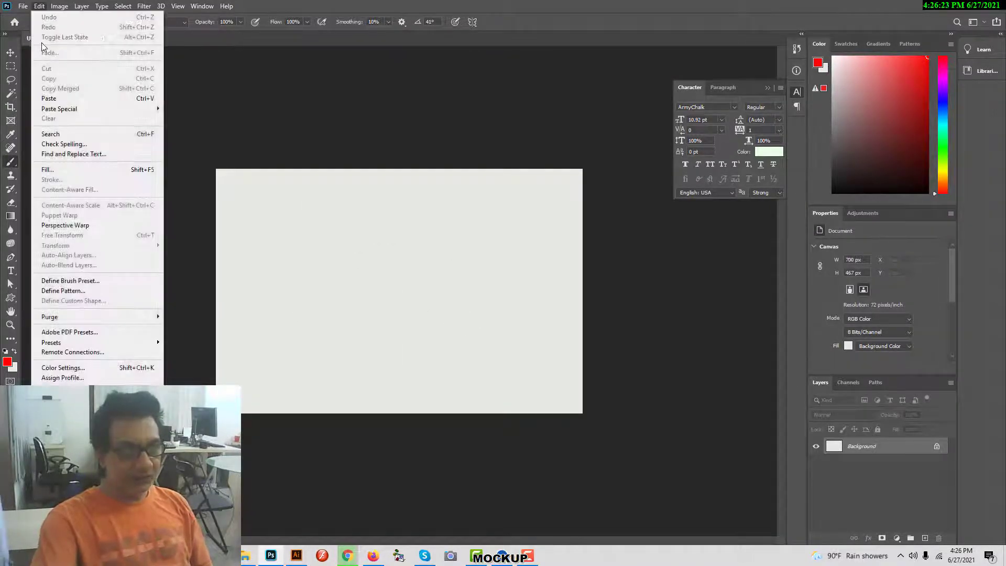
{"action": "left_click", "coordinate": [52, 98]}
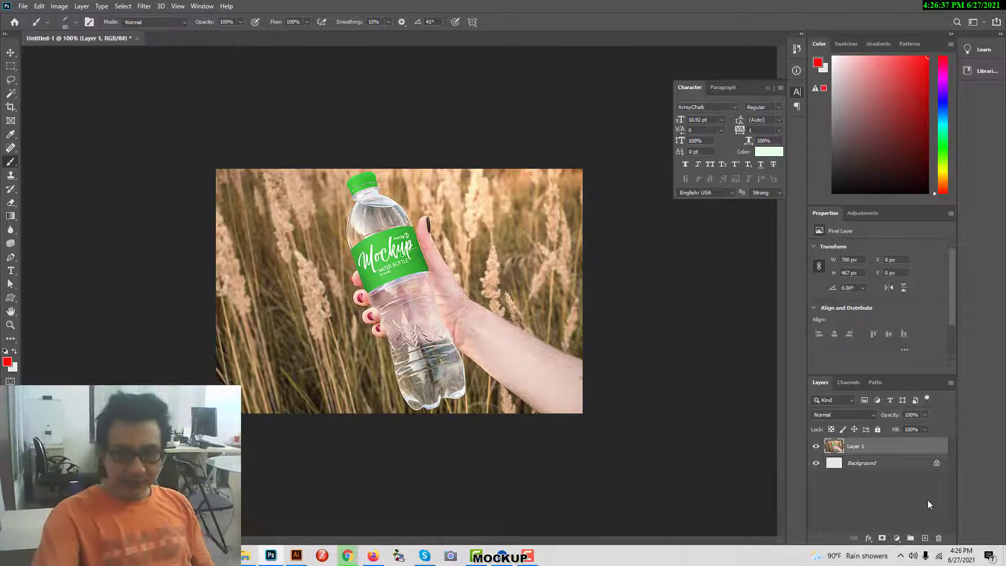
Add a new layer above the bottle photo layer and name it mockup
{"action": "left_click", "coordinate": [917, 511]}
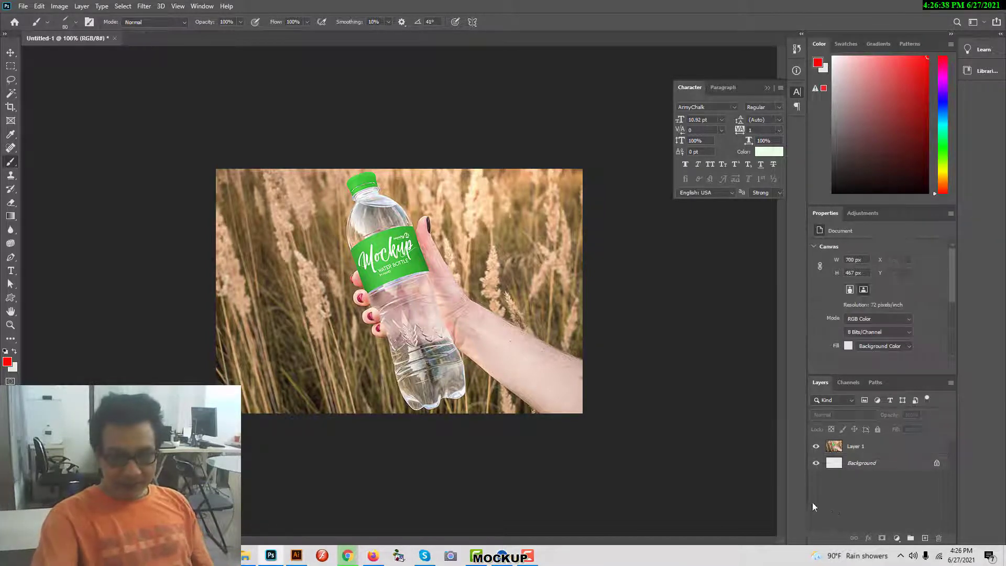
{"action": "left_click", "coordinate": [860, 447]}
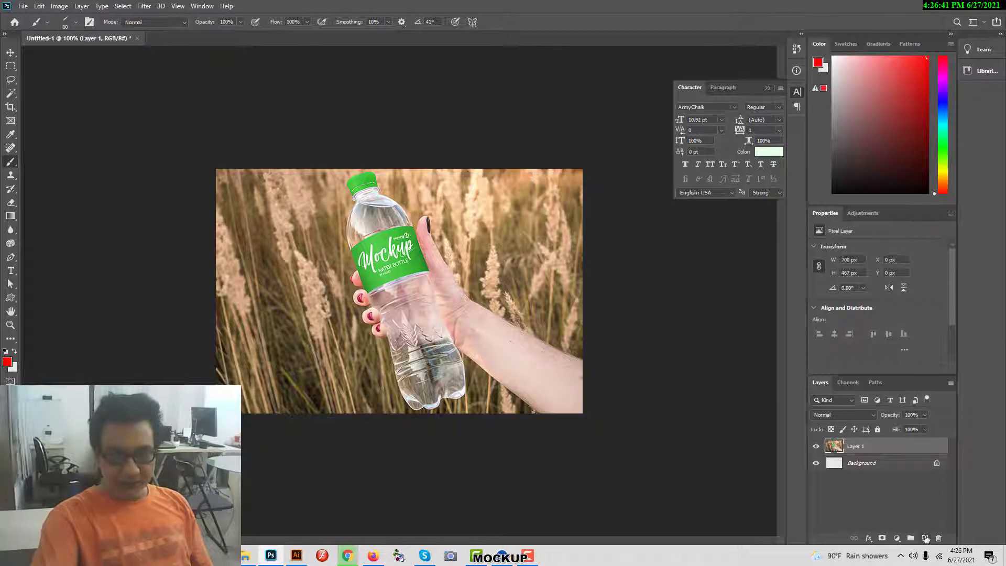
{"action": "left_click", "coordinate": [927, 538]}
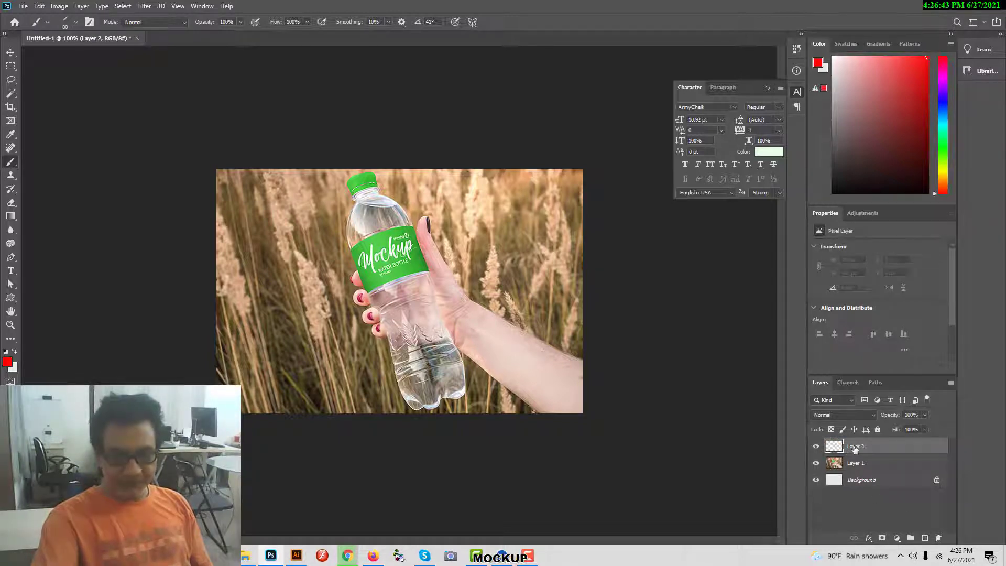
{"action": "double_click", "coordinate": [854, 447]}
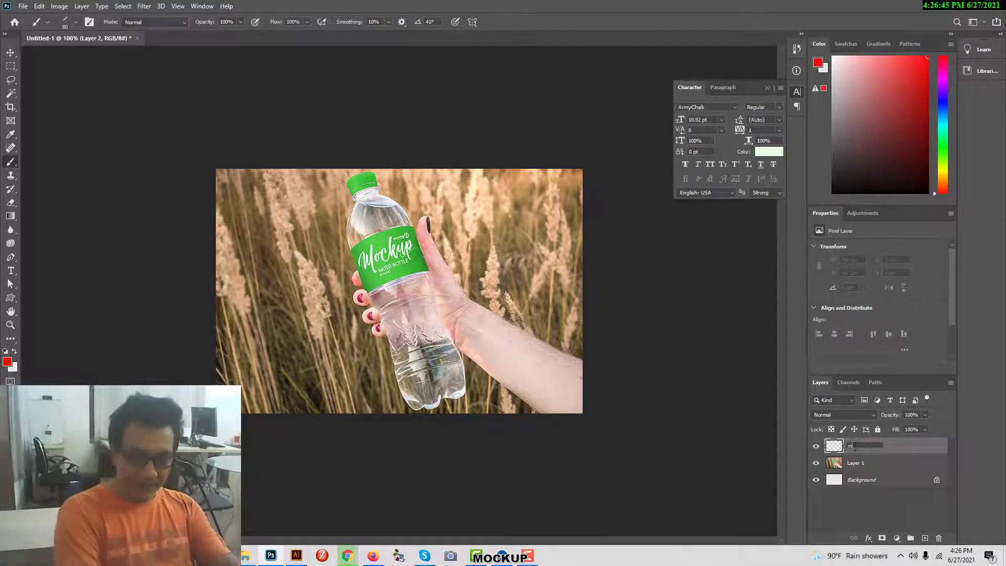
{"action": "type", "text": "mockup"}
{"action": "key", "text": "Return"}
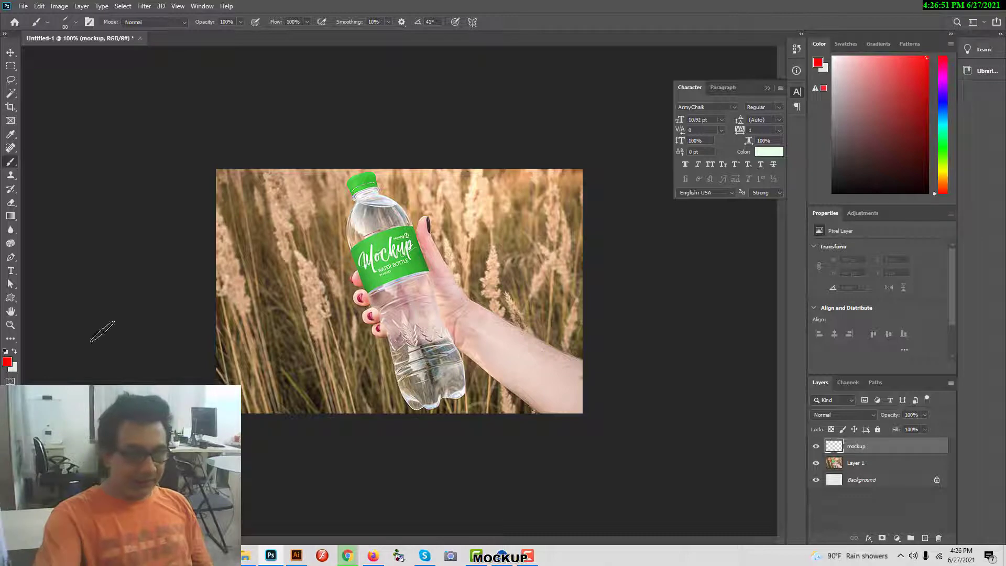
Make a rectangular marquee selection of about 155 × 112 px over the bottle's green label
{"action": "left_click", "coordinate": [10, 326]}
{"action": "left_click_drag", "start_coordinate": [366, 238], "coordinate": [364, 263]}
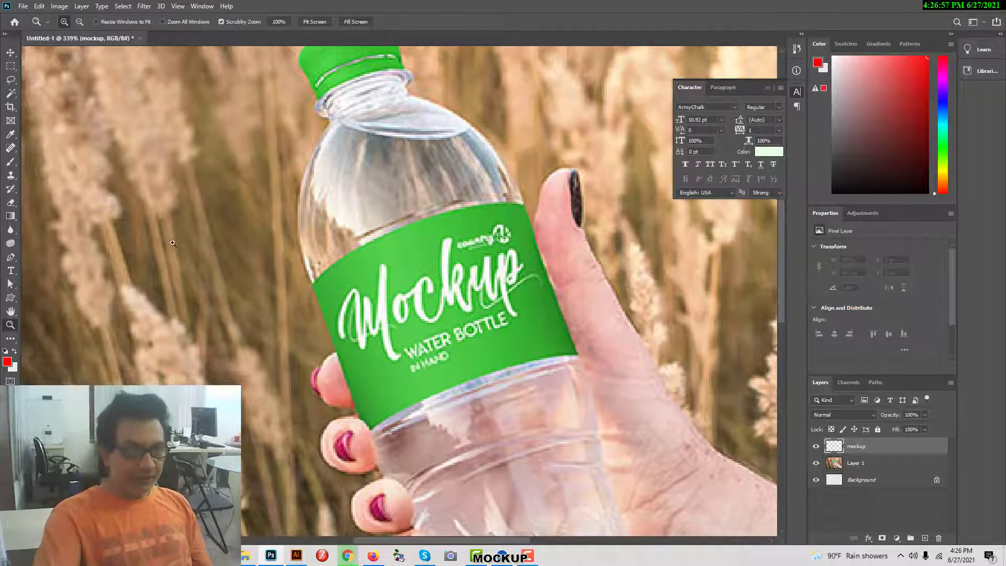
{"action": "left_click", "coordinate": [12, 67]}
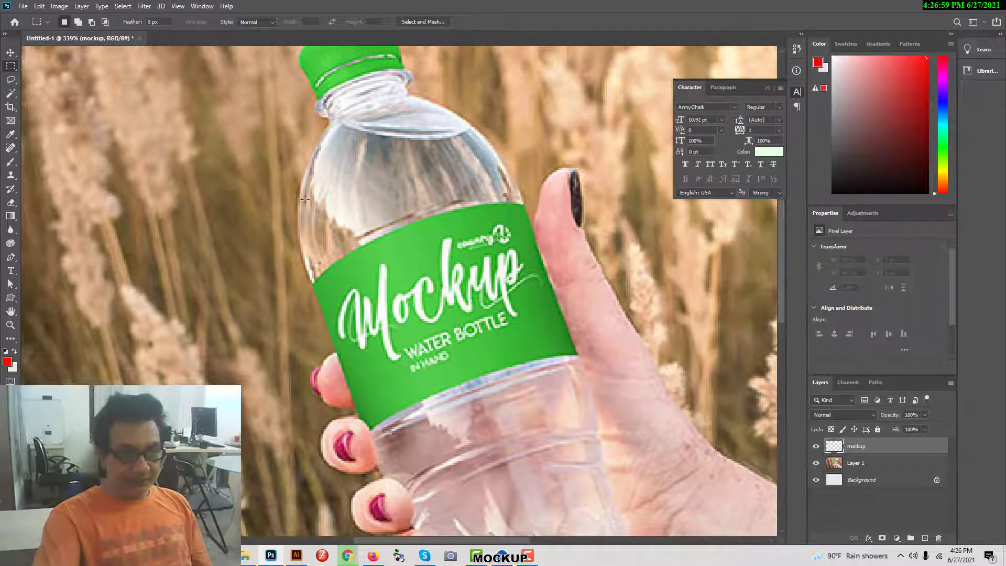
{"action": "left_click_drag", "start_coordinate": [300, 213], "coordinate": [572, 410]}
{"action": "left_click", "coordinate": [572, 410]}
{"action": "key", "text": "ctrl+z"}
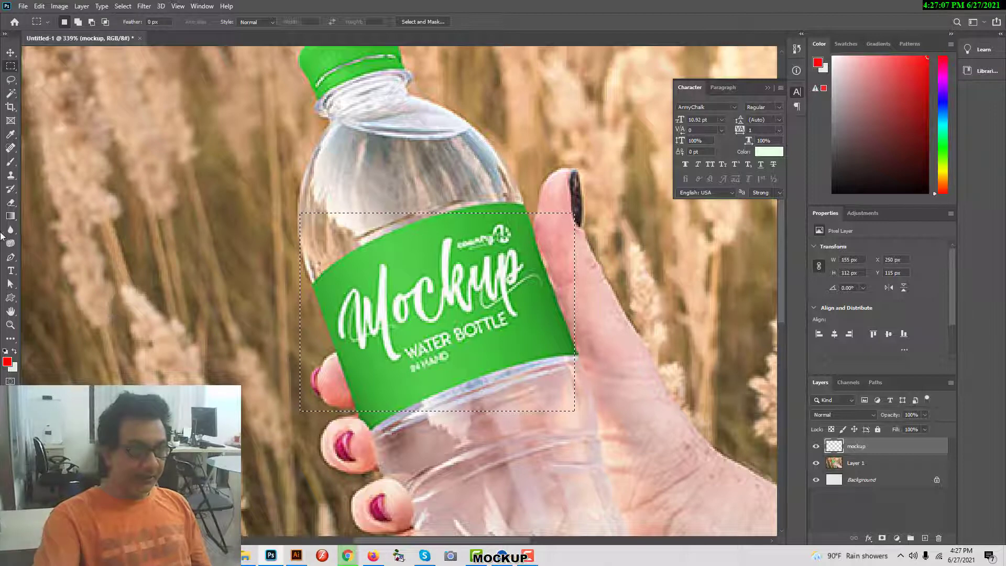
Fill the rectangular selection on the mockup layer with the red foreground colour using the Paint Bucket, and deselect it
{"action": "left_click_drag", "start_coordinate": [10, 216], "coordinate": [40, 231]}
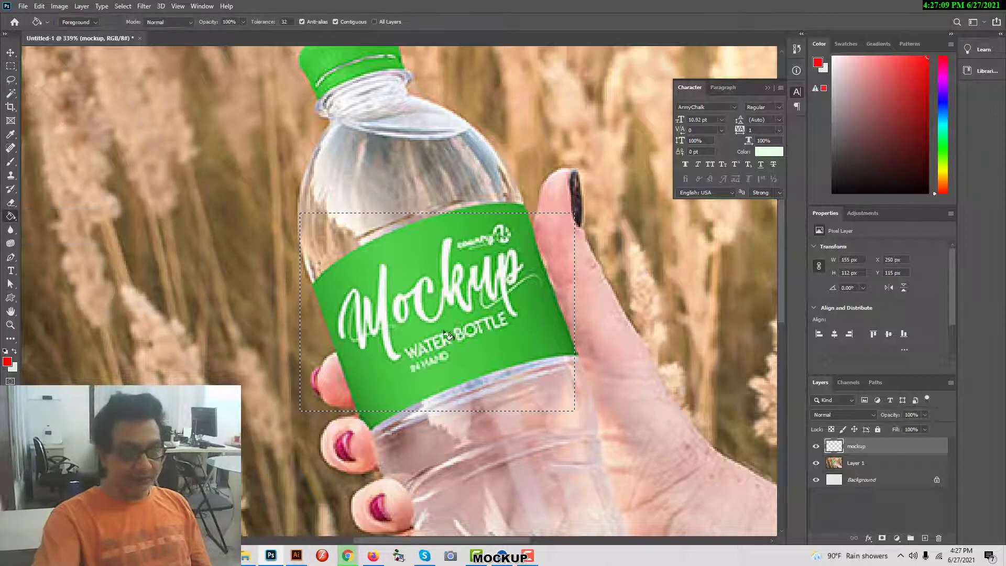
{"action": "left_click", "coordinate": [442, 311]}
{"action": "key", "text": "ctrl+d"}
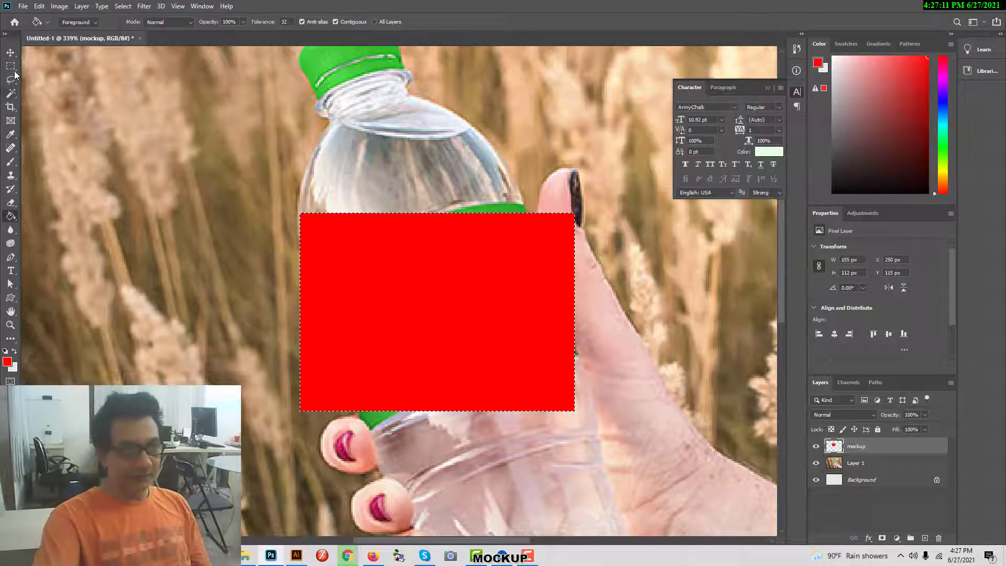
{"action": "key", "text": "m"}
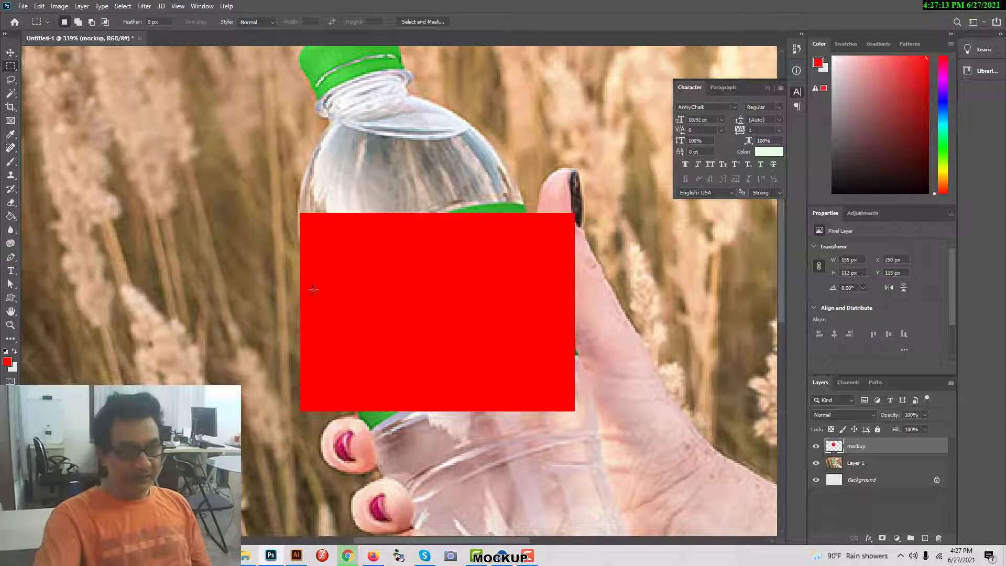
Sample the bottle label's green as the foreground colour and fill the red rectangle with it
{"action": "left_click", "coordinate": [9, 362]}
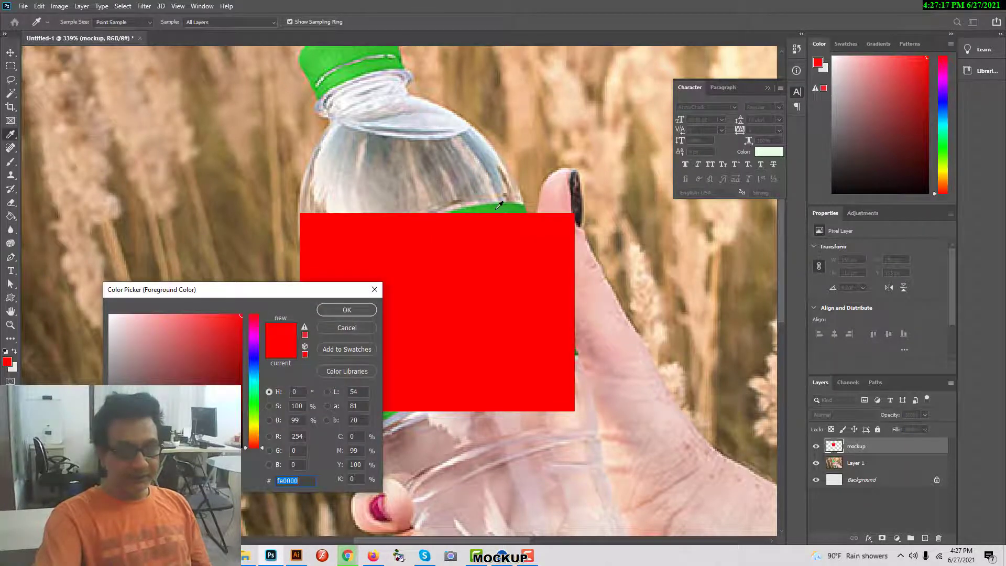
{"action": "left_click", "coordinate": [499, 205]}
{"action": "left_click", "coordinate": [347, 310]}
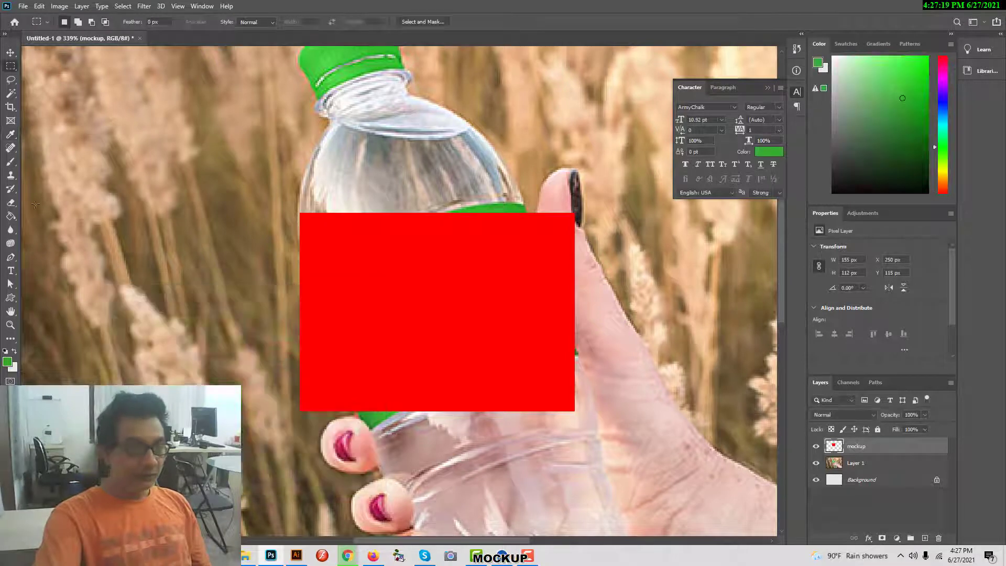
{"action": "left_click", "coordinate": [10, 216]}
{"action": "left_click", "coordinate": [352, 270]}
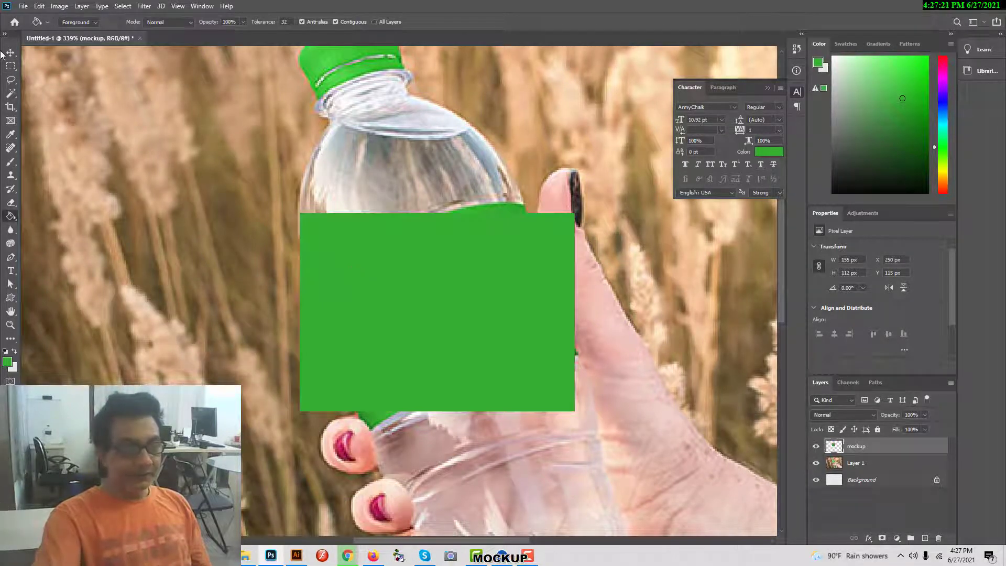
{"action": "left_click", "coordinate": [11, 66]}
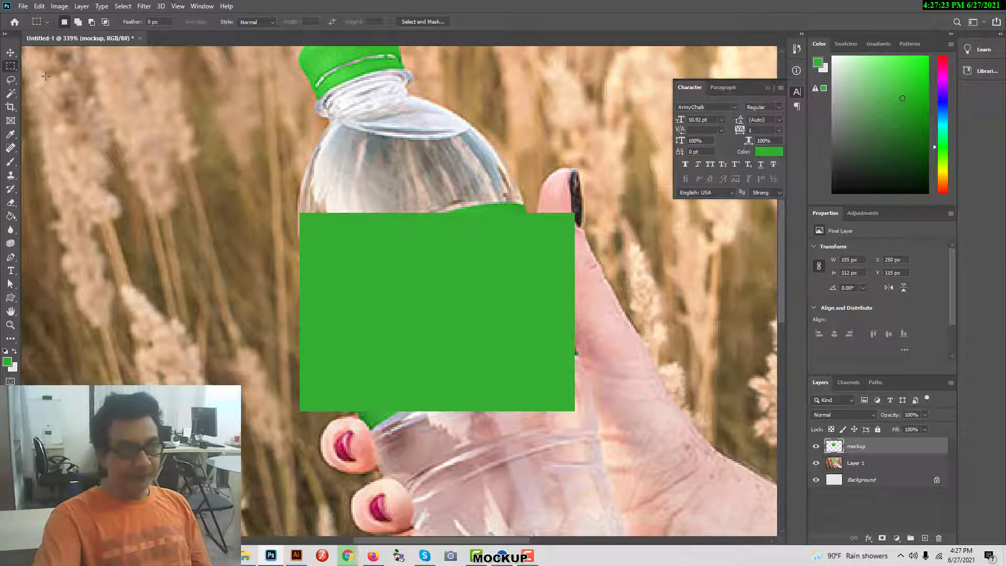
Shift the green rectangle slightly to about X 255 px, Y 119 px and convert the mockup layer to a smart object
{"action": "left_click", "coordinate": [15, 54]}
{"action": "mouse_move", "coordinate": [377, 253]}
{"action": "left_mouse_down"}
{"action": "mouse_move", "coordinate": [465, 377]}
{"action": "mouse_move", "coordinate": [425, 242]}
{"action": "mouse_move", "coordinate": [380, 252]}
{"action": "left_mouse_up"}
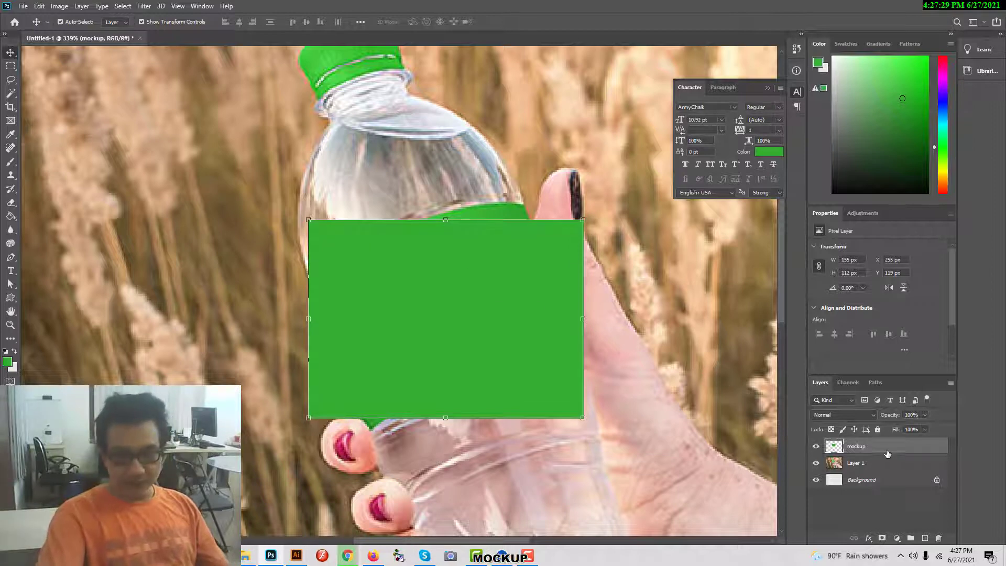
{"action": "right_click", "coordinate": [887, 453]}
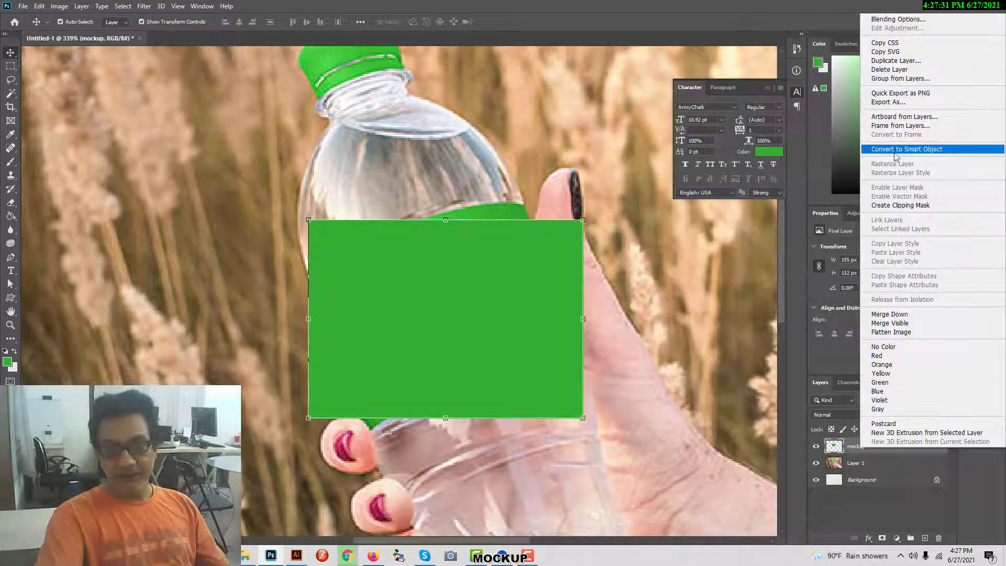
{"action": "left_click", "coordinate": [942, 154]}
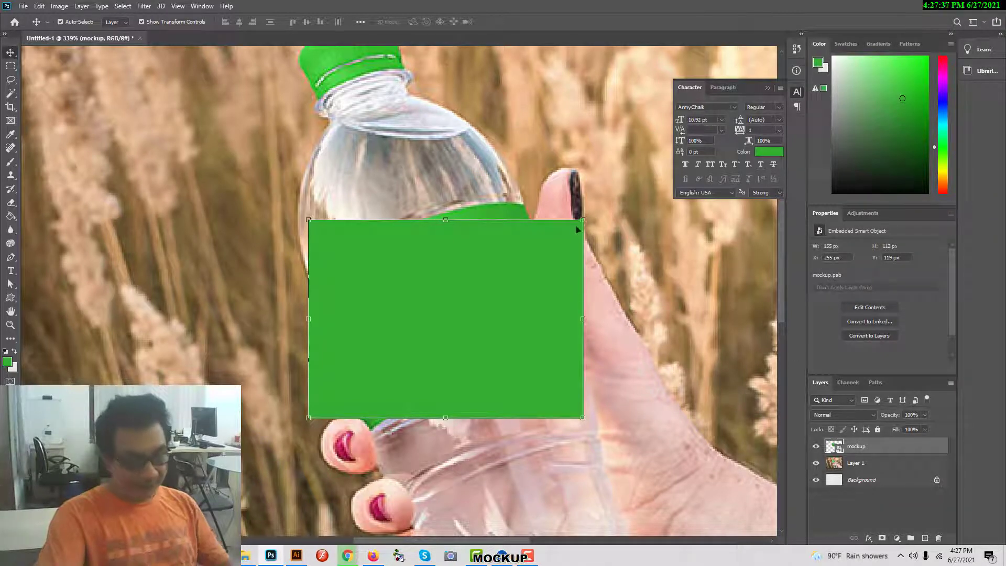
Distort the green rectangle with Free Transform so its four corners match the corners of the bottle label
{"action": "key", "text": "ctrl"}
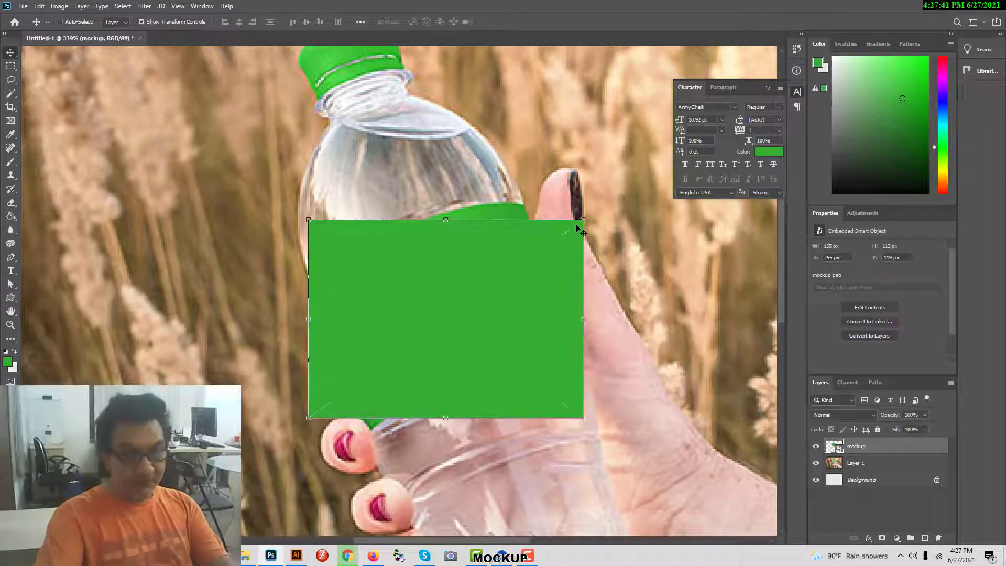
{"action": "key", "text": "ctrl+t"}
{"action": "left_click_drag", "start_coordinate": [584, 223], "coordinate": [523, 204]}
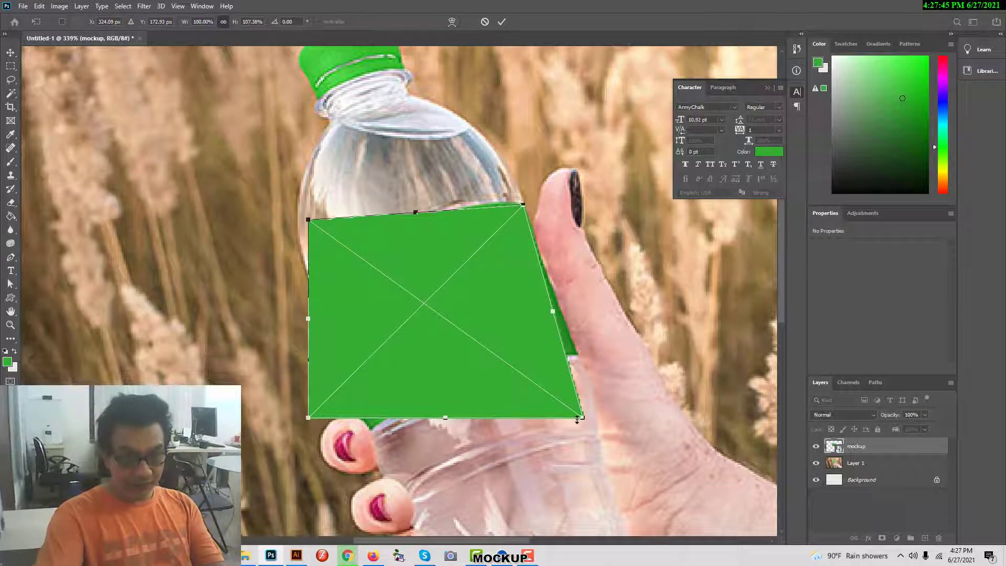
{"action": "left_click_drag", "start_coordinate": [583, 420], "coordinate": [579, 355]}
{"action": "left_click_drag", "start_coordinate": [309, 418], "coordinate": [371, 433]}
{"action": "left_click_drag", "start_coordinate": [308, 220], "coordinate": [313, 283]}
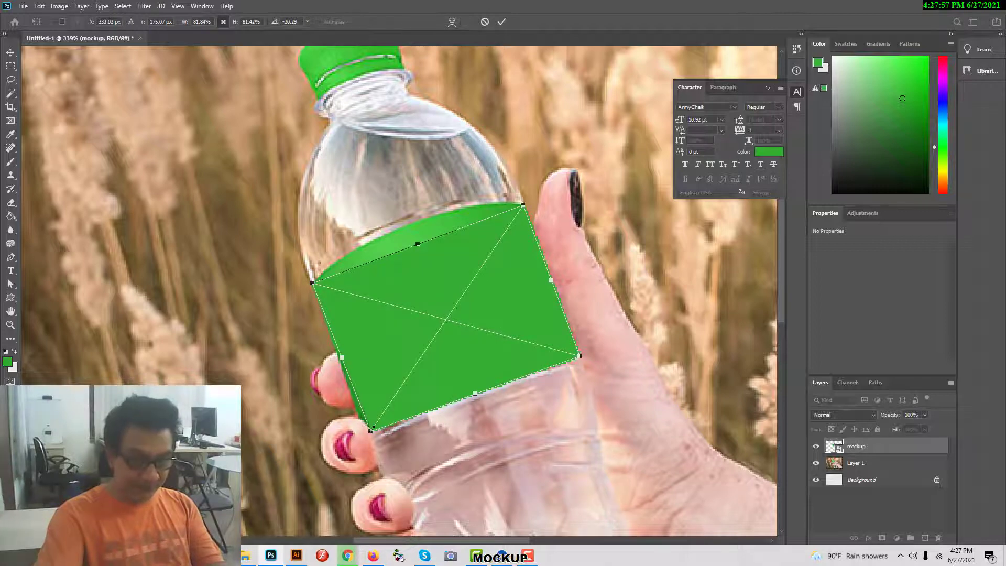
Warp the green rectangle's upper edge so it follows the curved upper edge of the bottle label
{"action": "right_click", "coordinate": [383, 320]}
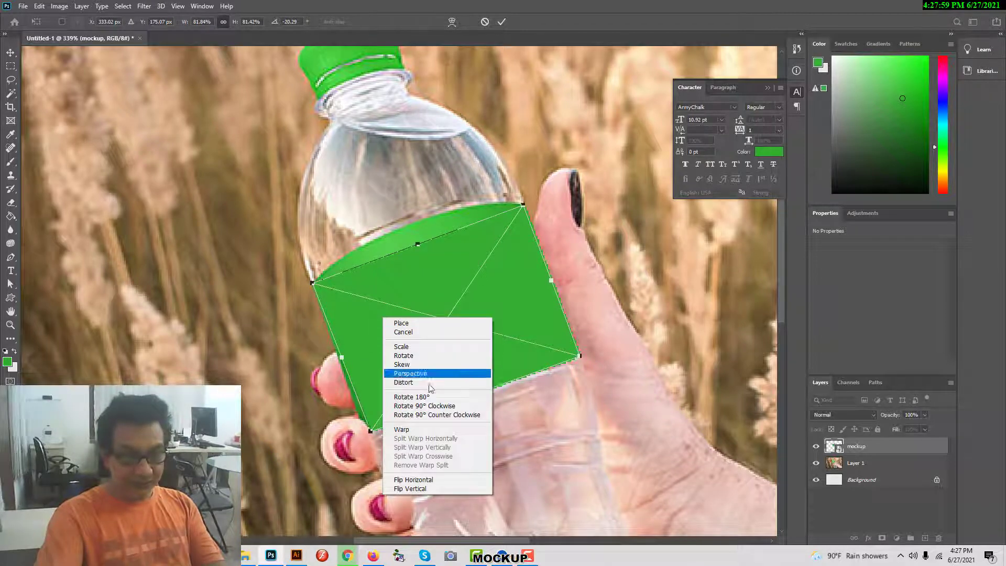
{"action": "left_click", "coordinate": [403, 429]}
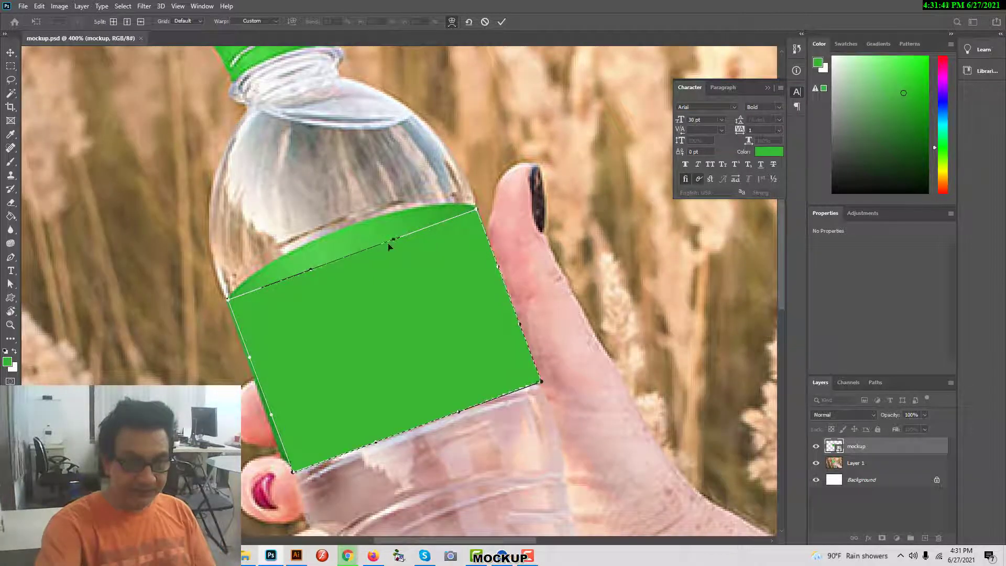
{"action": "left_click_drag", "start_coordinate": [393, 241], "coordinate": [377, 189]}
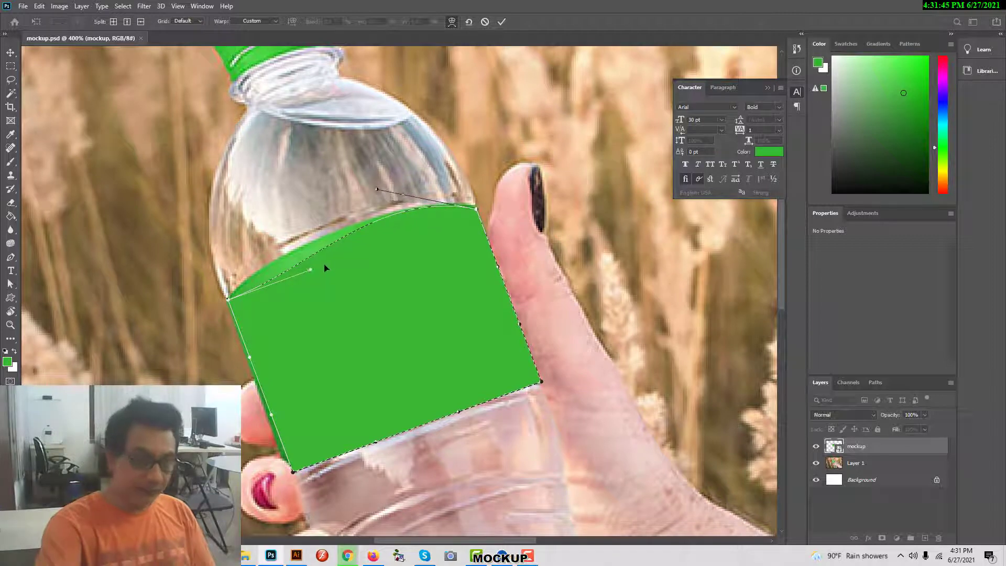
{"action": "left_click_drag", "start_coordinate": [312, 270], "coordinate": [229, 302]}
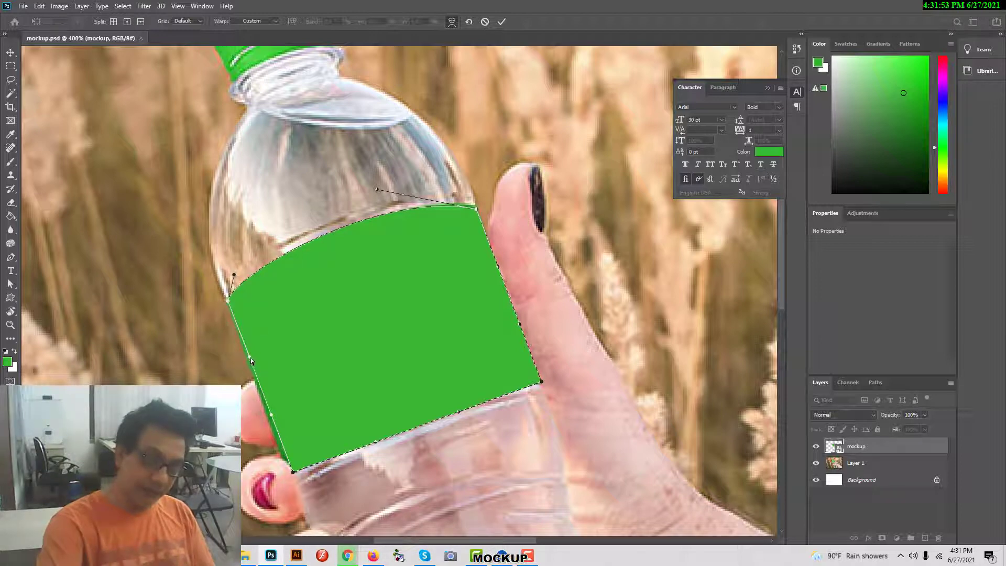
Warp the green rectangle's left side and lower edge to match the bottle's outline and label curve, and apply the warp
{"action": "left_click_drag", "start_coordinate": [251, 361], "coordinate": [245, 358]}
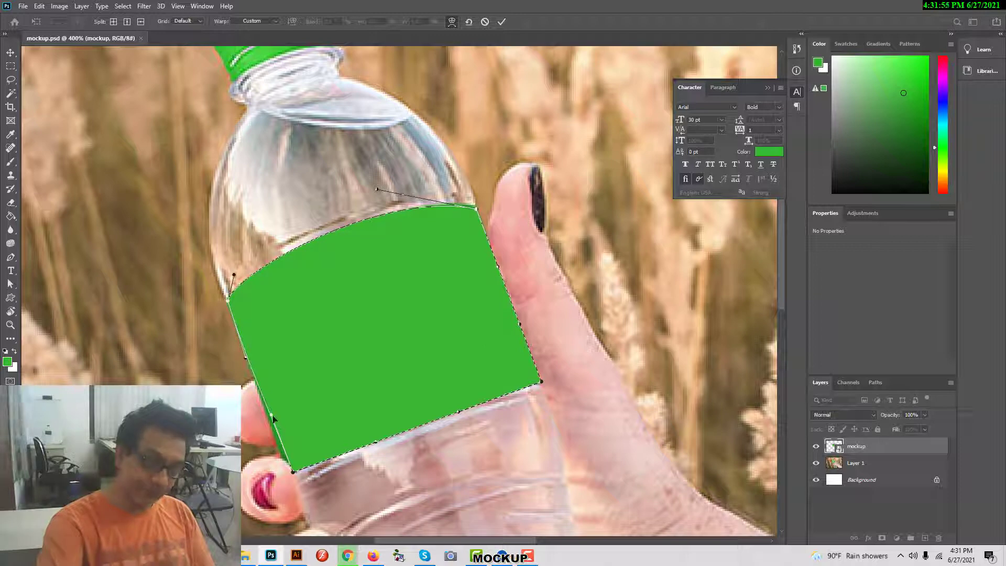
{"action": "left_click_drag", "start_coordinate": [272, 418], "coordinate": [269, 420]}
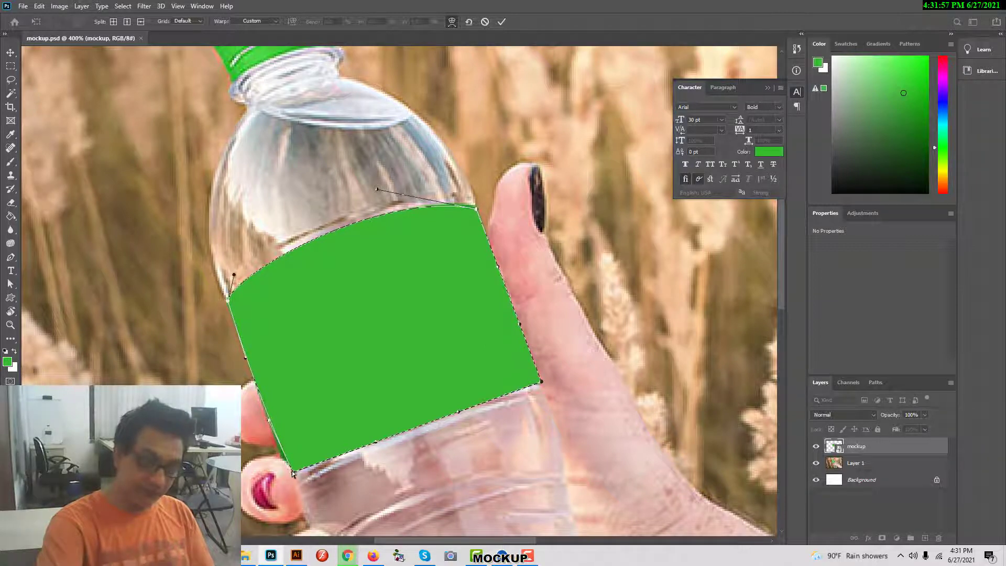
{"action": "mouse_move", "coordinate": [294, 476]}
{"action": "left_mouse_down"}
{"action": "mouse_move", "coordinate": [306, 443]}
{"action": "mouse_move", "coordinate": [290, 475]}
{"action": "left_mouse_up"}
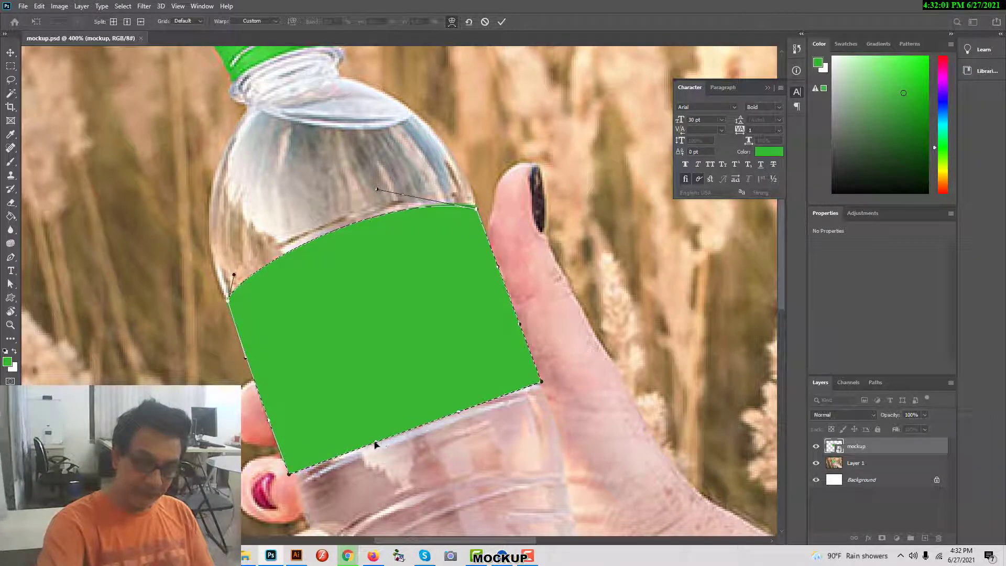
{"action": "left_click_drag", "start_coordinate": [376, 445], "coordinate": [368, 416]}
{"action": "left_click_drag", "start_coordinate": [460, 414], "coordinate": [475, 389]}
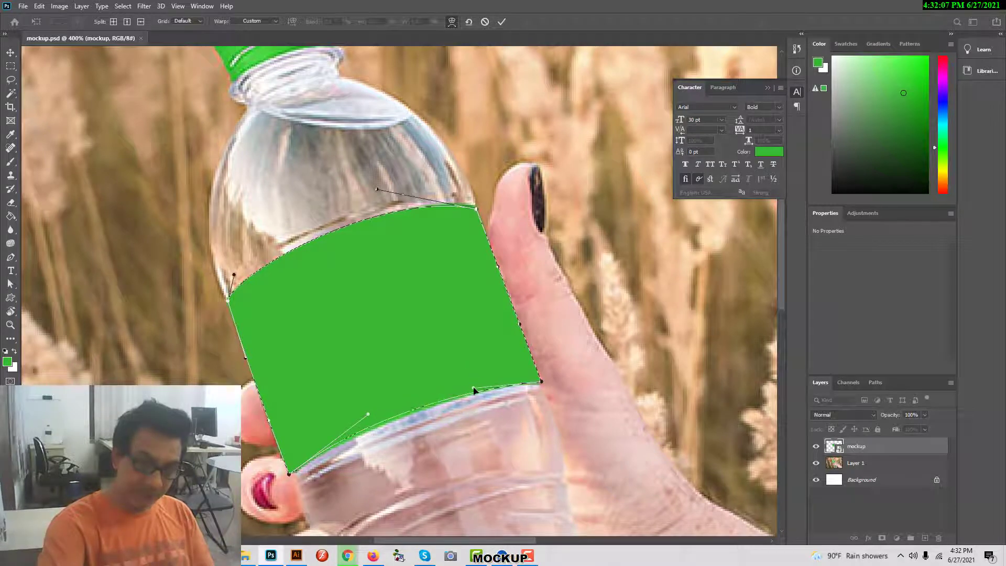
{"action": "left_click_drag", "start_coordinate": [368, 416], "coordinate": [370, 426]}
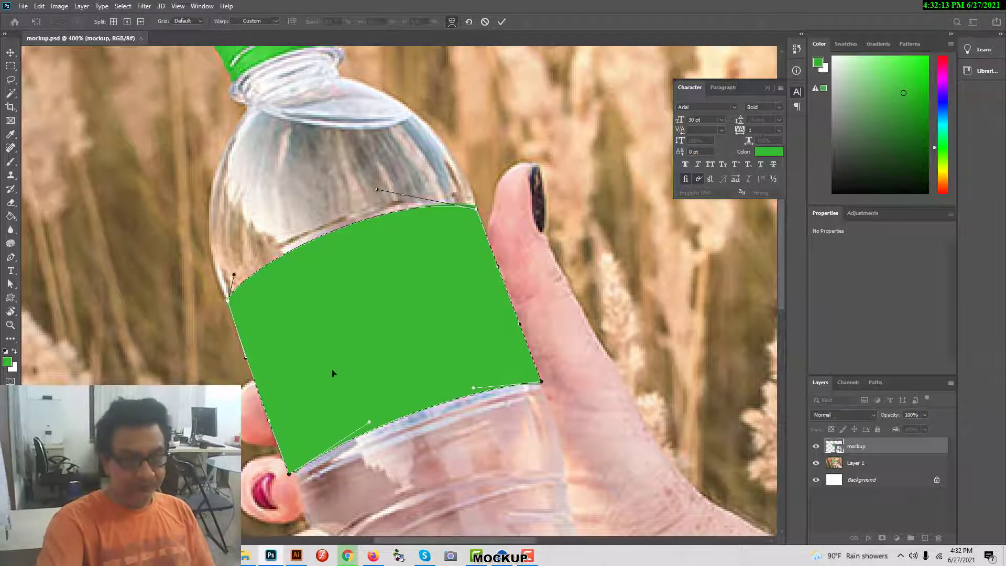
{"action": "left_click", "coordinate": [502, 23]}
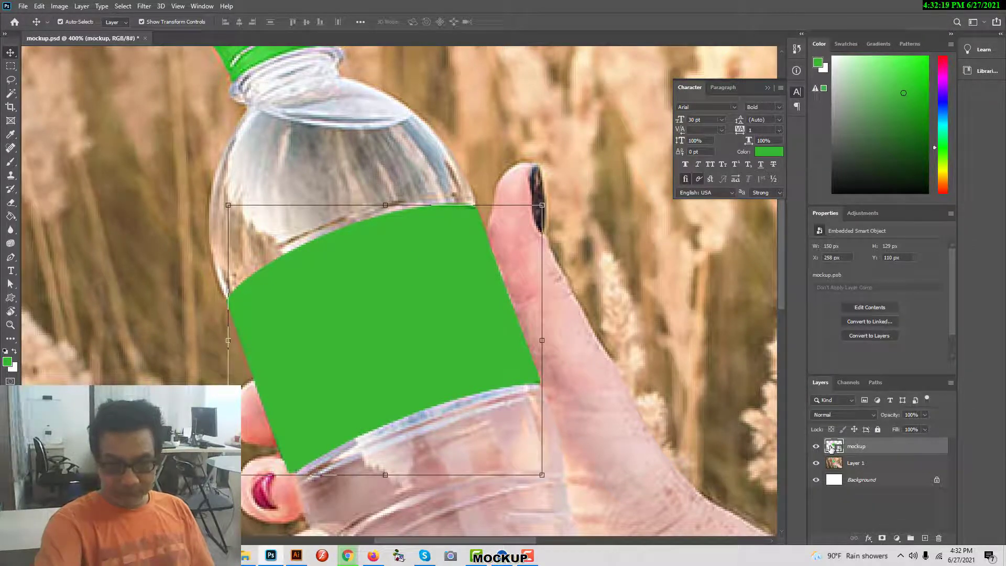
Open the contents of the mockup smart object for editing and deselect its green layer
{"action": "double_click", "coordinate": [830, 448]}
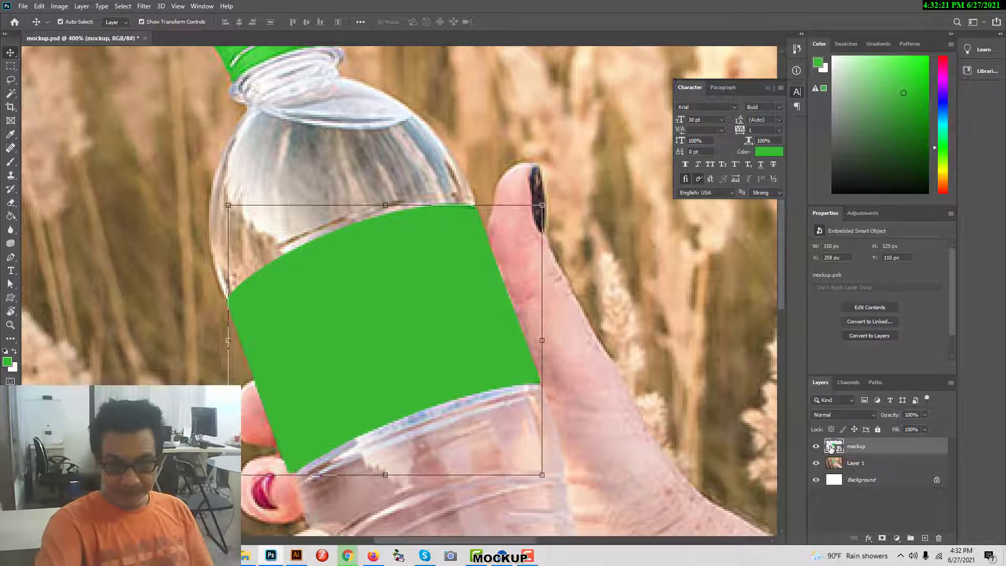
{"action": "key", "text": "ctrl+plus"}
{"action": "key", "text": "ctrl+plus"}
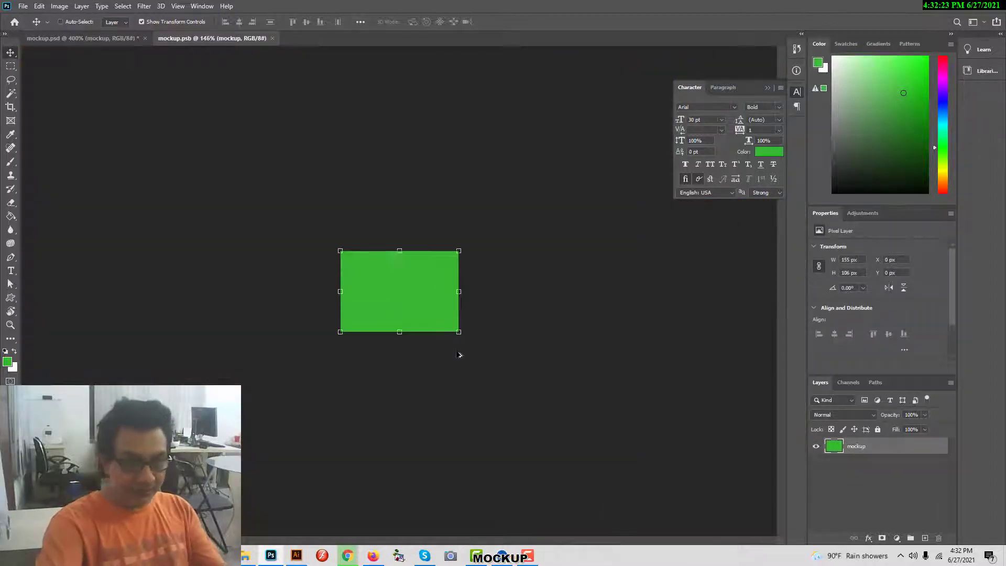
{"action": "left_click", "coordinate": [556, 445]}
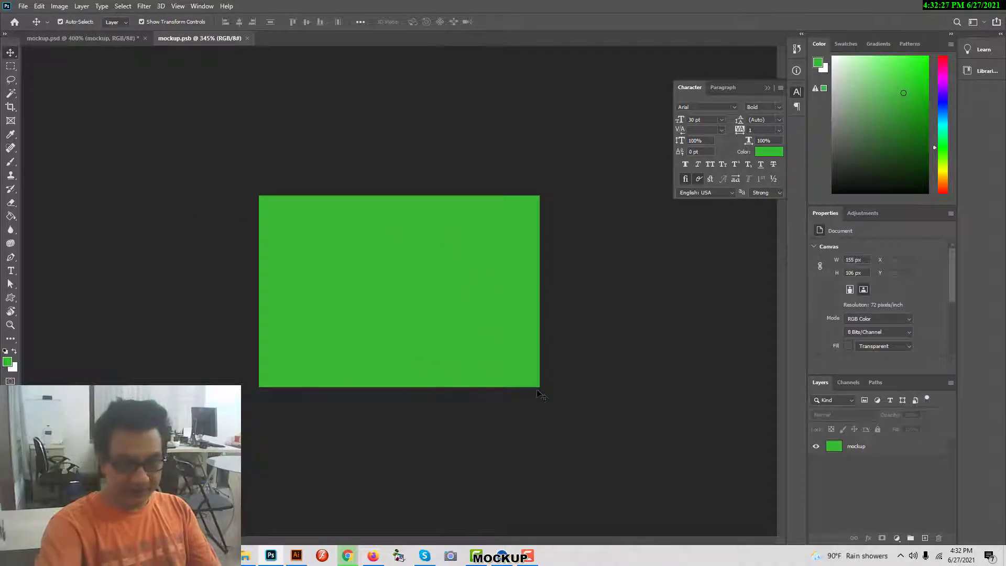
Switch to Firefox and copy the "Free Premium PET Water Bottle Mockup PSD" image from the Google image results
{"action": "left_click", "coordinate": [374, 557]}
{"action": "scroll", "coordinate": [454, 397], "scroll_direction": "down", "scroll_amount": 5}
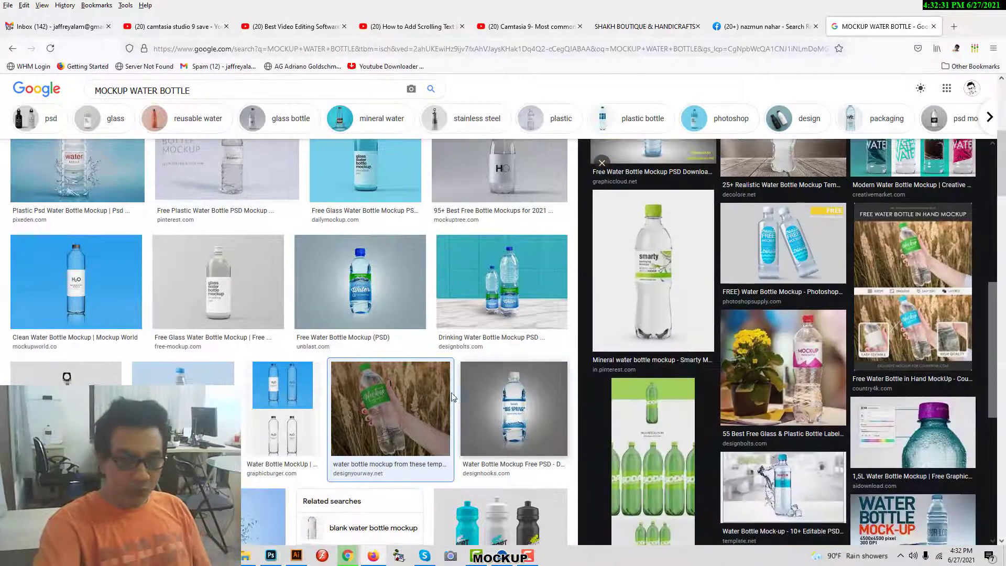
{"action": "scroll", "coordinate": [454, 397], "scroll_direction": "down", "scroll_amount": 10}
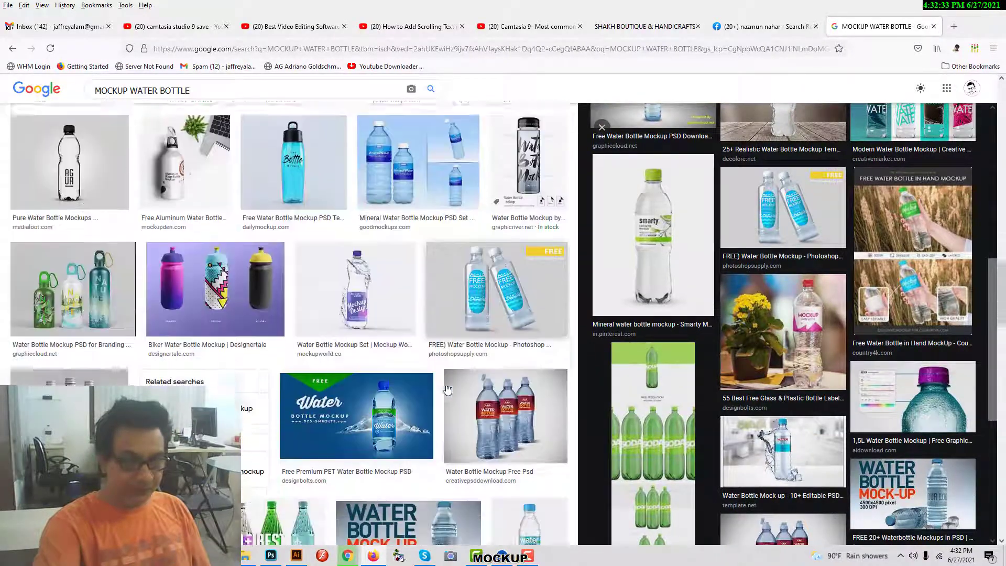
{"action": "scroll", "coordinate": [447, 389], "scroll_direction": "down", "scroll_amount": 3}
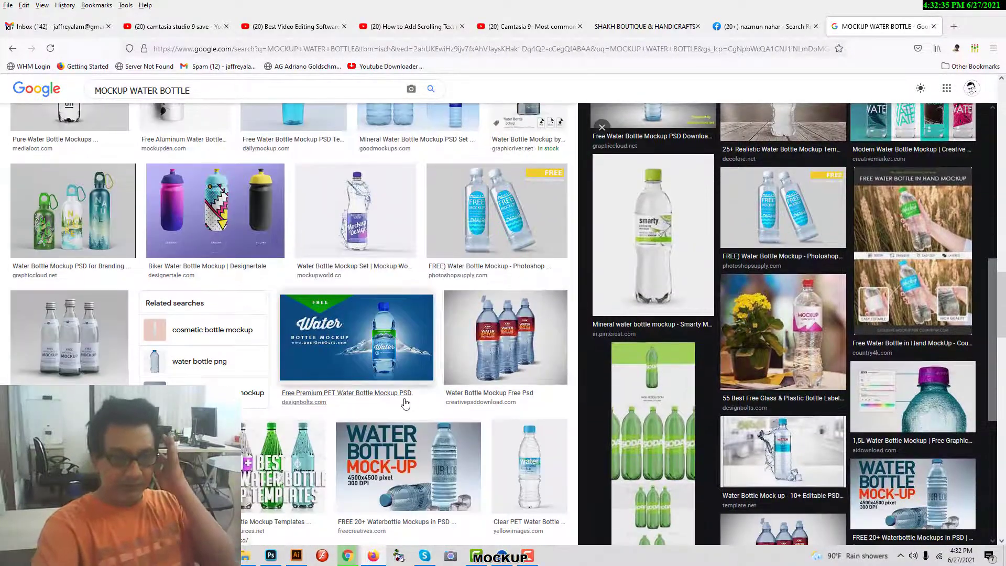
{"action": "left_click", "coordinate": [373, 353]}
{"action": "right_click", "coordinate": [780, 188]}
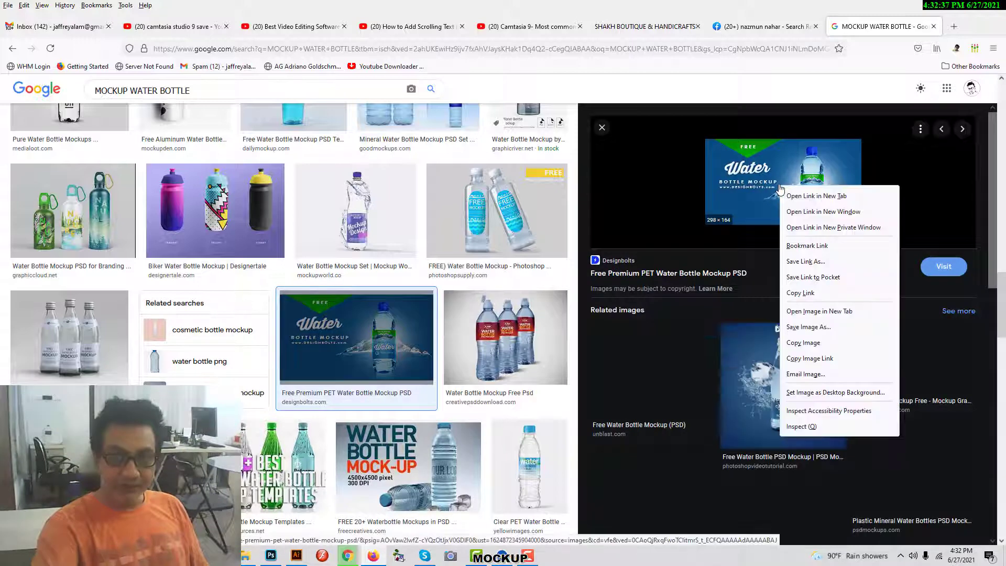
{"action": "left_click", "coordinate": [803, 343]}
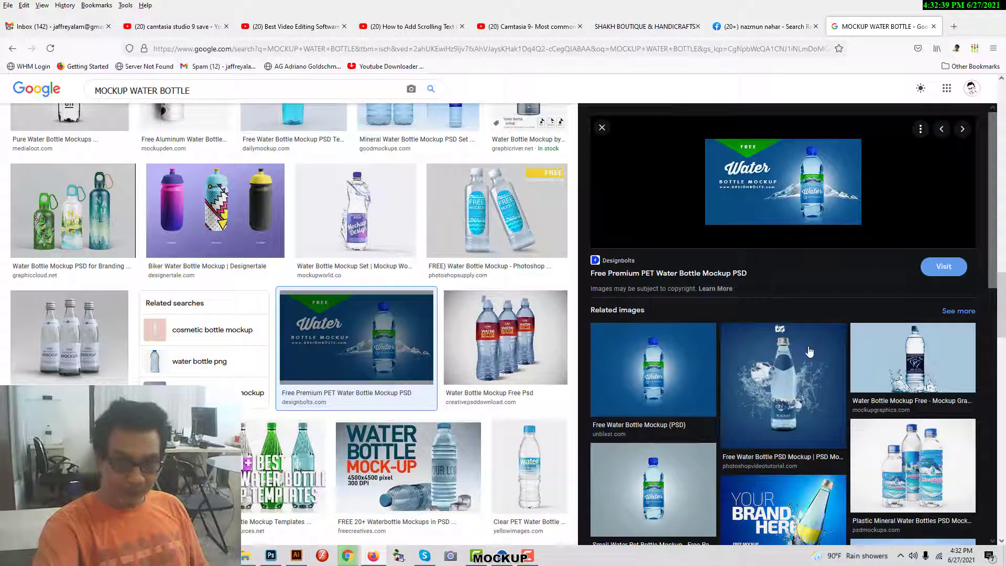
Paste the copied image into mockup.psb in Photoshop, scale it to fill the 155 x 106 px canvas, and save the smart object
{"action": "left_click", "coordinate": [267, 558]}
{"action": "key", "text": "ctrl+v"}
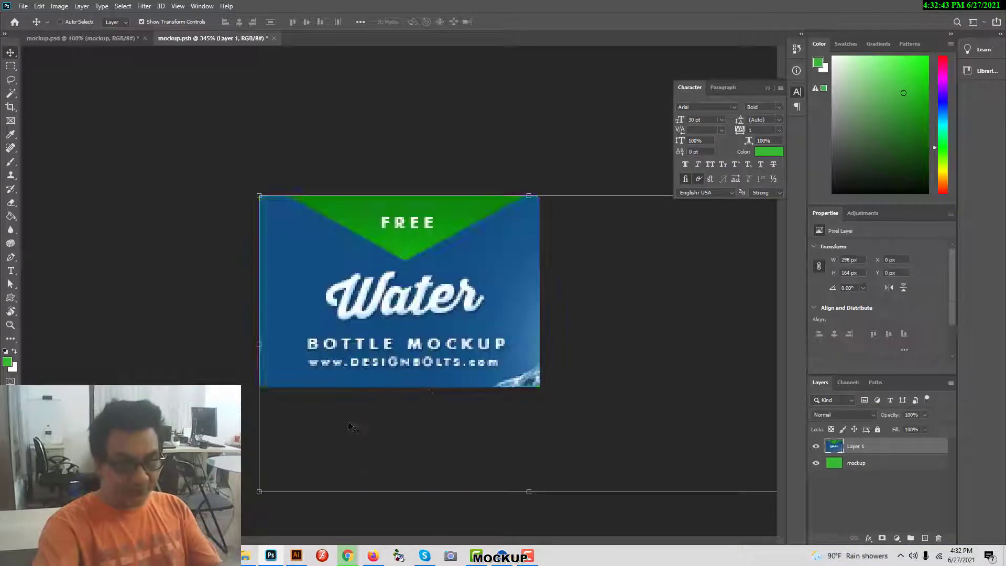
{"action": "key", "text": "ctrl+minus"}
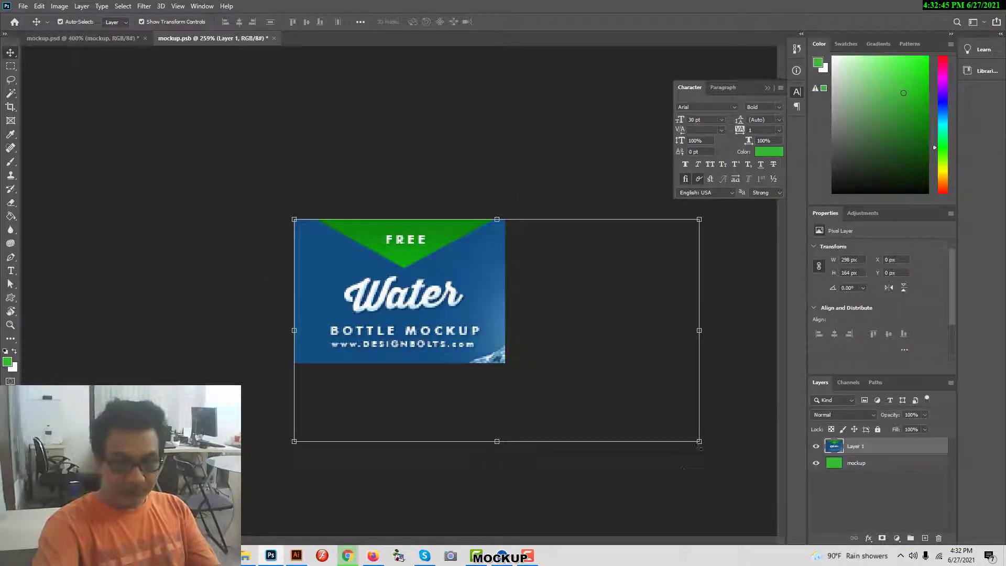
{"action": "left_click_drag", "start_coordinate": [697, 440], "coordinate": [494, 352]}
{"action": "left_click_drag", "start_coordinate": [405, 335], "coordinate": [405, 363]}
{"action": "key", "text": "Return"}
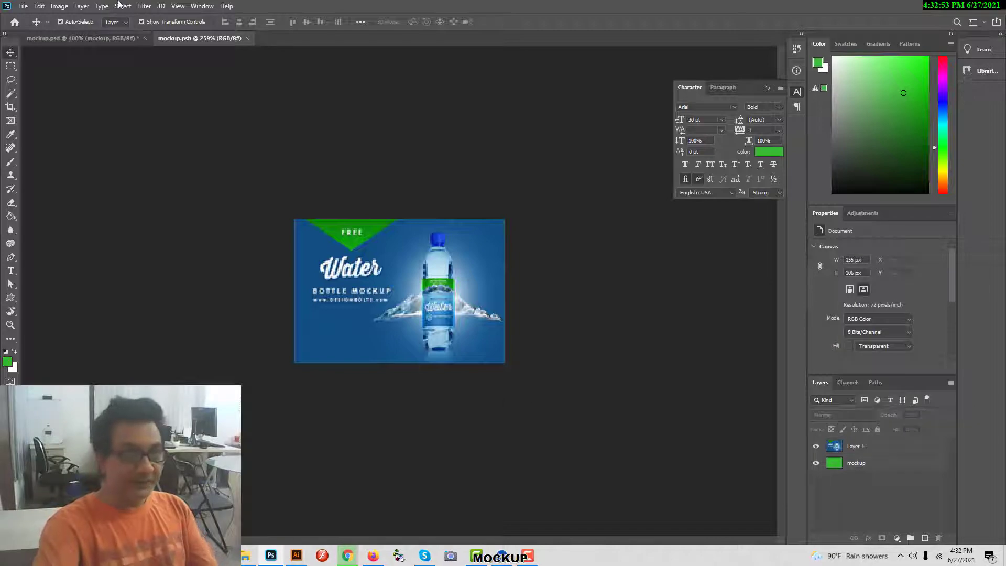
In mockup.psd, copy a photo area of about 35 x 25 px at the label's lower-left corner to a new layer above the mockup layer
{"action": "left_click", "coordinate": [92, 40]}
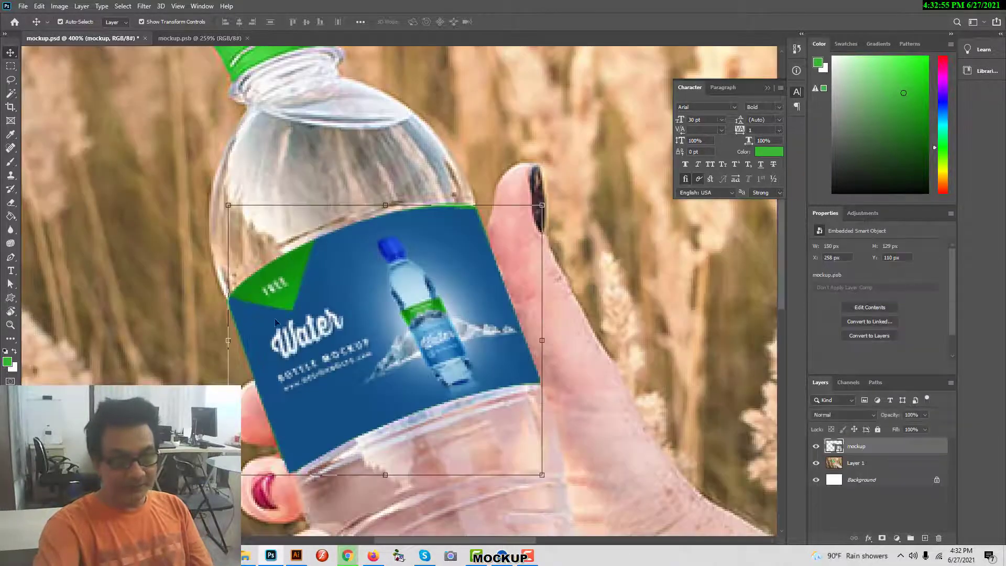
{"action": "left_click", "coordinate": [618, 303]}
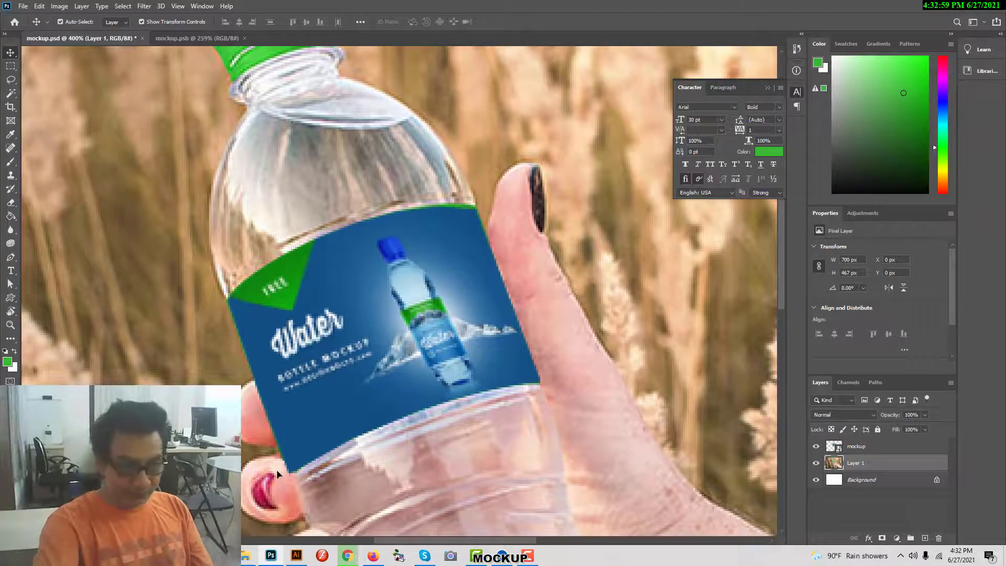
{"action": "left_click_drag", "start_coordinate": [311, 477], "coordinate": [329, 331]}
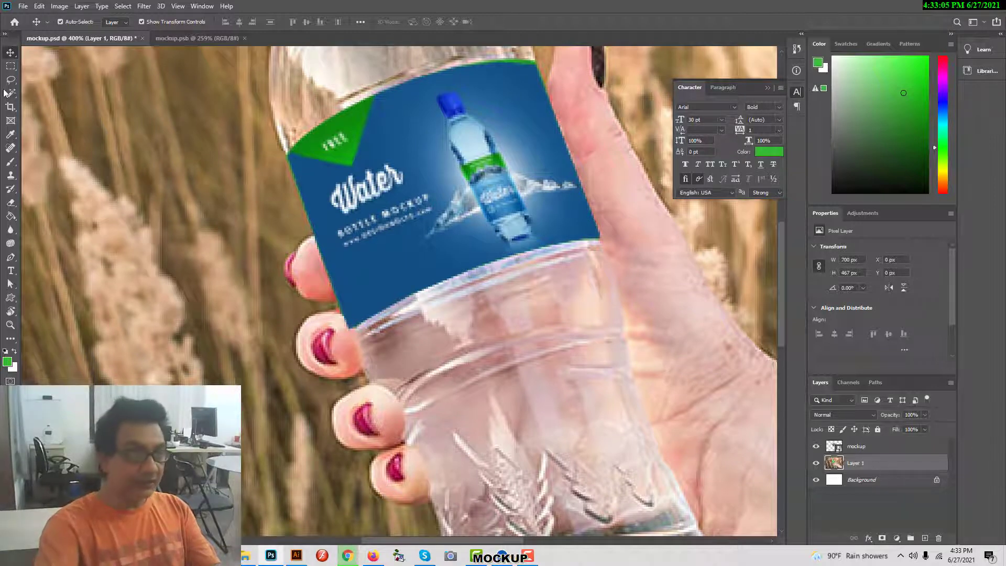
{"action": "left_click", "coordinate": [11, 66]}
{"action": "left_click_drag", "start_coordinate": [297, 302], "coordinate": [368, 353]}
{"action": "key", "text": "ctrl+j"}
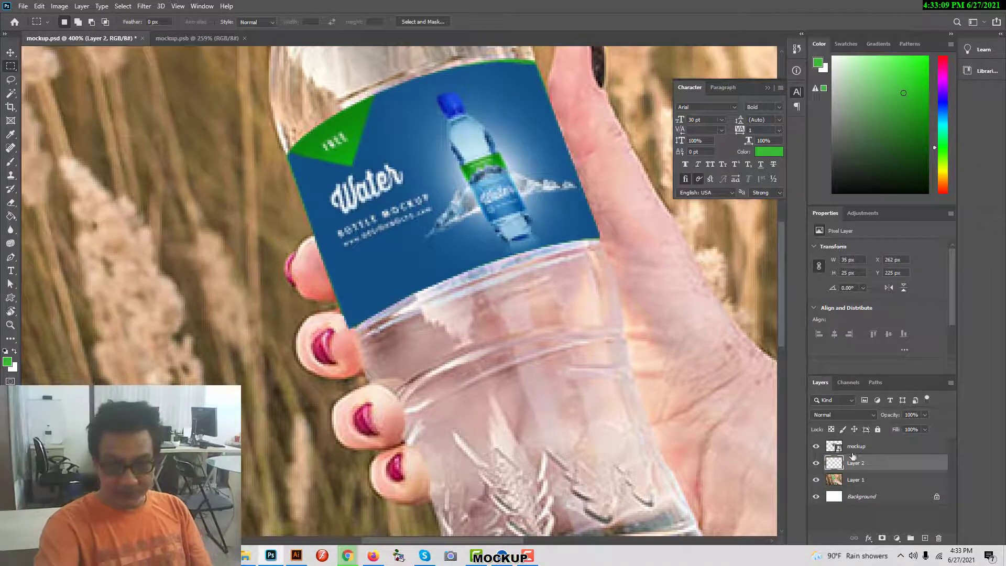
{"action": "left_click_drag", "start_coordinate": [837, 455], "coordinate": [839, 441]}
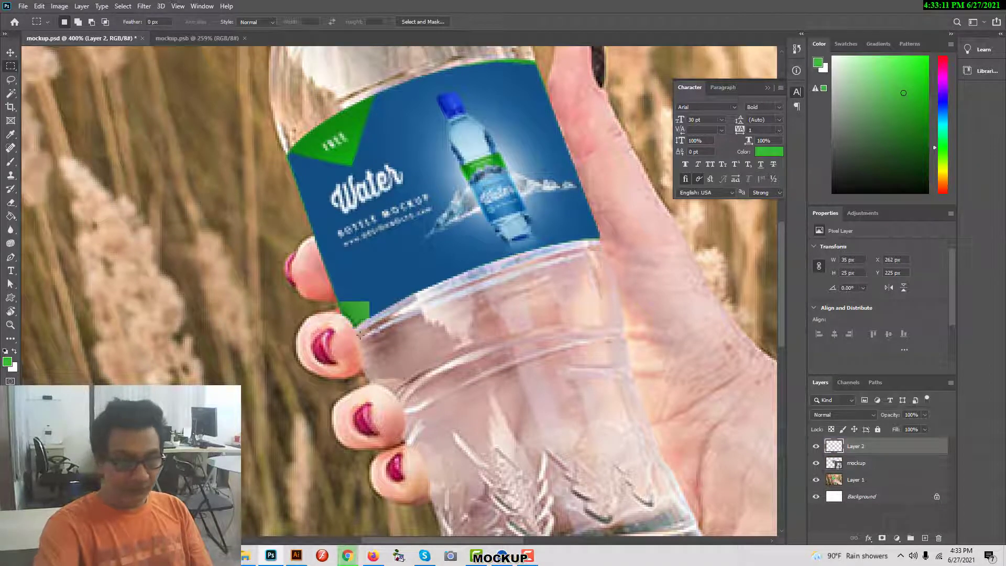
Outline the patch's green area with a Pen path, turn it into a selection, delete the green pixels, and deselect
{"action": "key", "text": "p"}
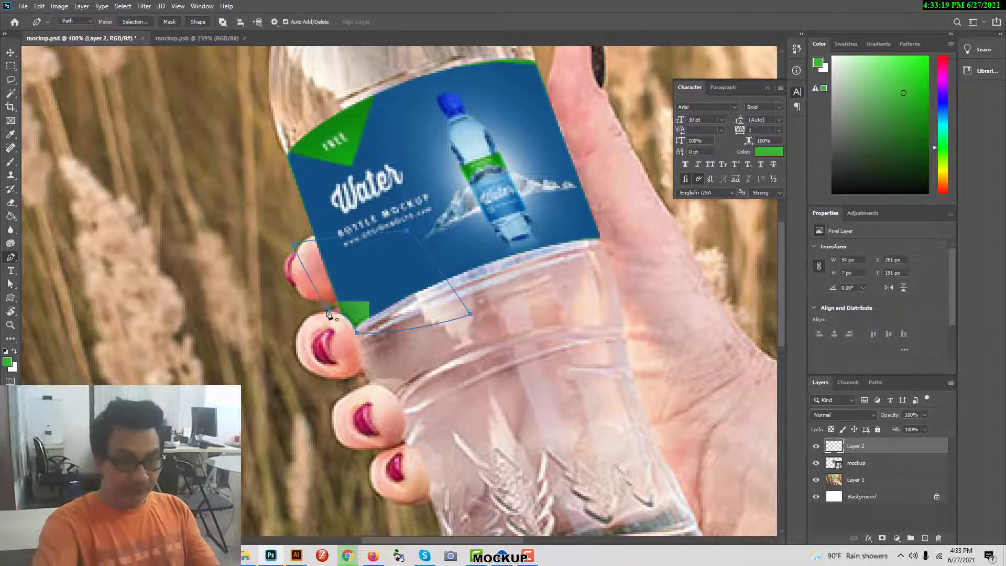
{"action": "key", "text": "ctrl+Return"}
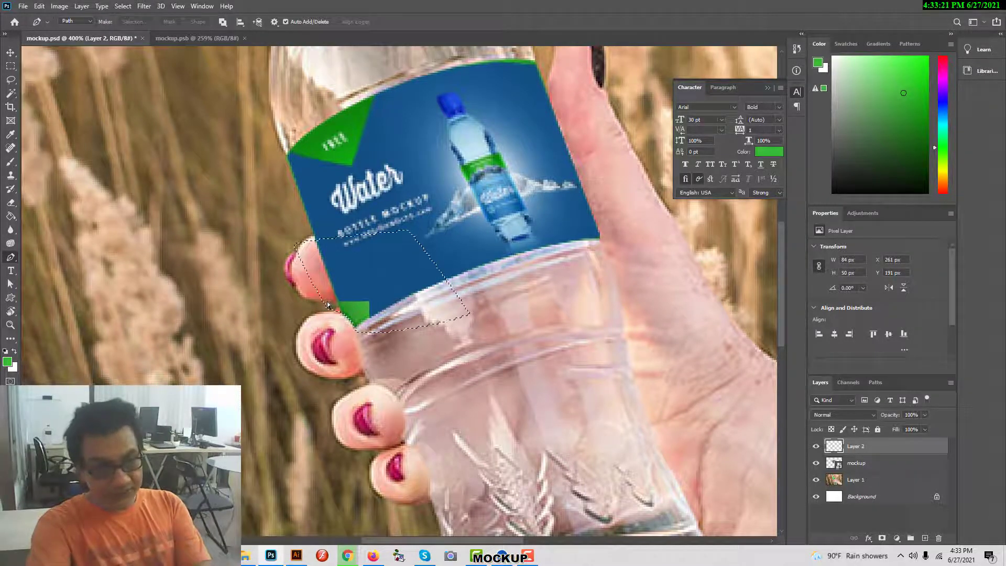
{"action": "key", "text": "m"}
{"action": "key", "text": "ctrl+d"}
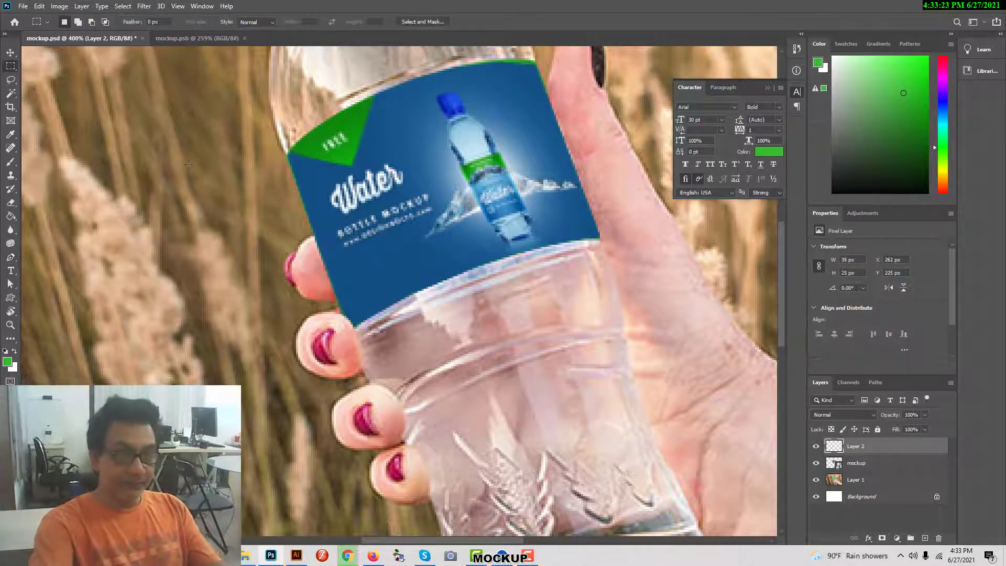
Warp the mockup layer, moving its upper-right corner to about X 412, Y 114 px and its top-edge handle slightly down-left to cover the green strip
{"action": "key", "text": "ctrl+minus"}
{"action": "key", "text": "ctrl+minus"}
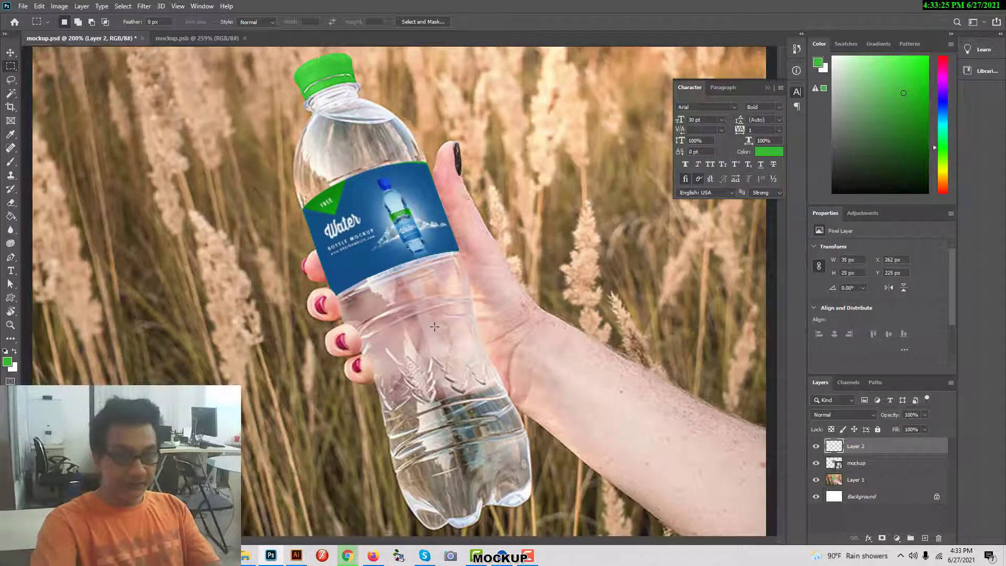
{"action": "scroll", "coordinate": [337, 282], "scroll_direction": "up", "scroll_amount": 2}
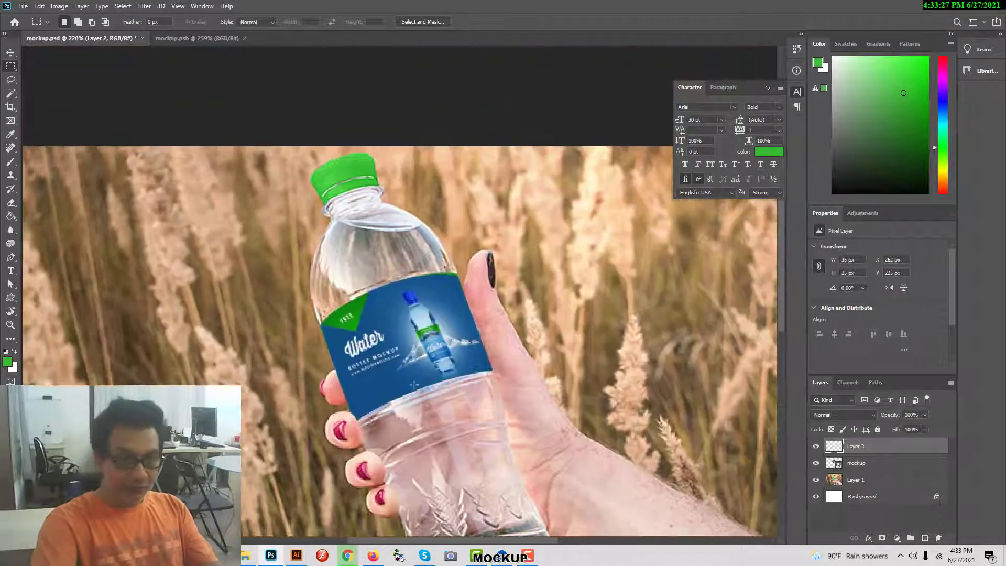
{"action": "scroll", "coordinate": [426, 360], "scroll_direction": "up", "scroll_amount": 10}
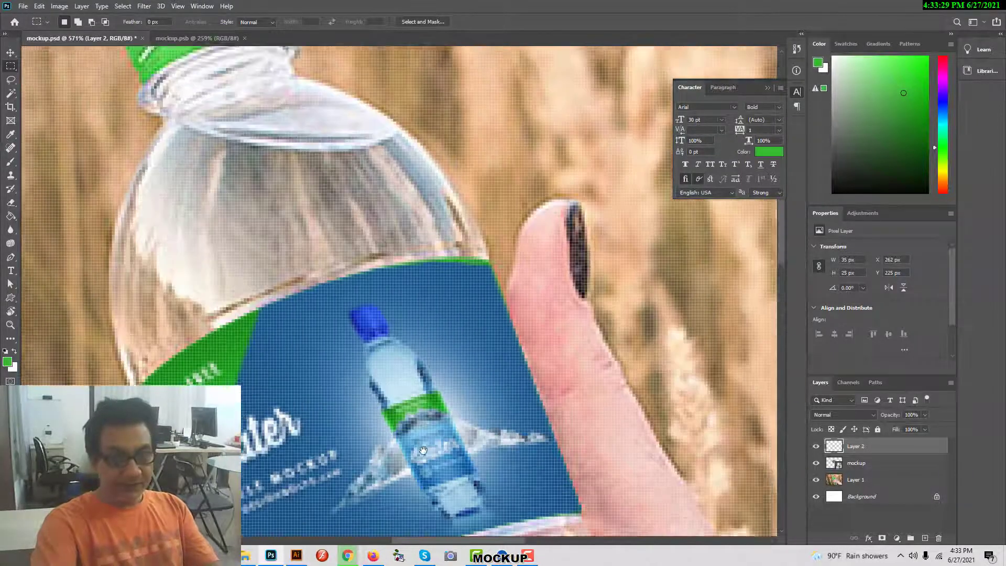
{"action": "left_click_drag", "start_coordinate": [423, 450], "coordinate": [484, 540]}
{"action": "scroll", "coordinate": [450, 323], "scroll_direction": "down", "scroll_amount": 2}
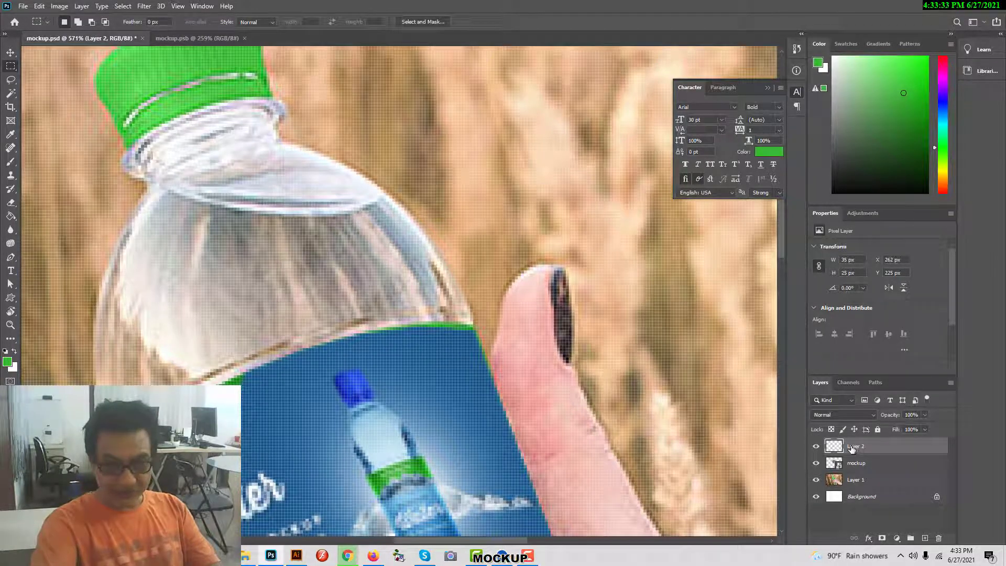
{"action": "left_click", "coordinate": [838, 465]}
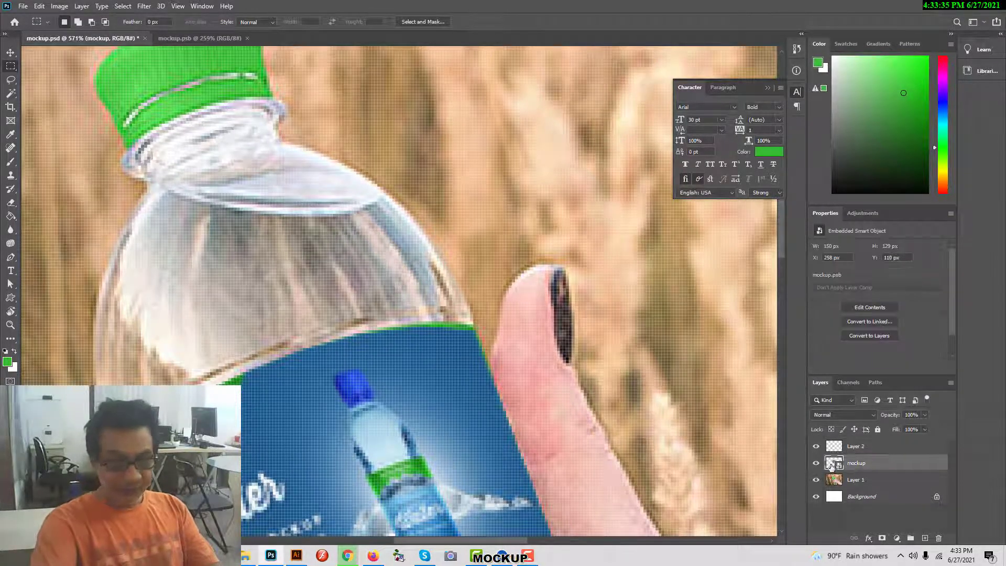
{"action": "key", "text": "ctrl+t"}
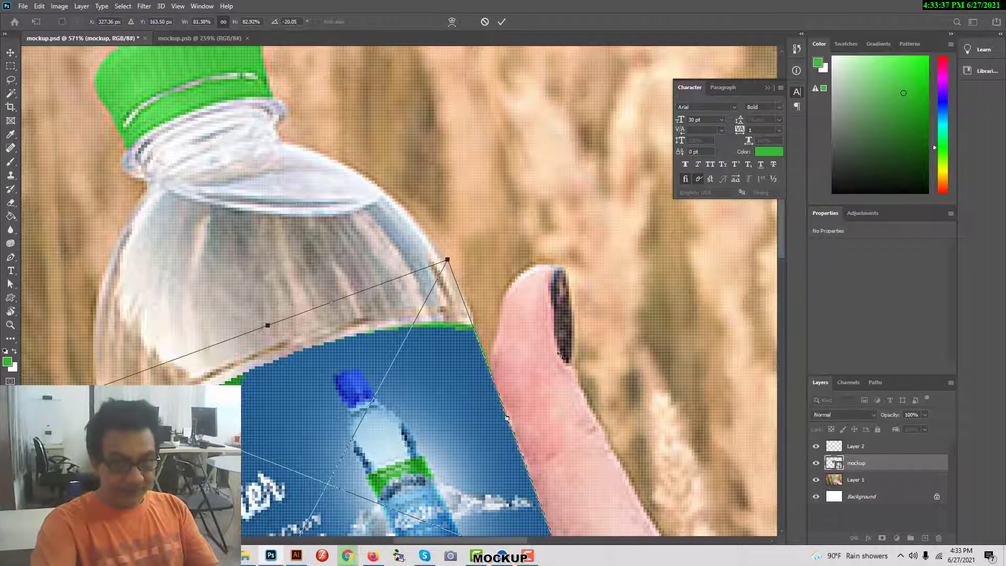
{"action": "right_click", "coordinate": [416, 361]}
{"action": "left_click", "coordinate": [434, 471]}
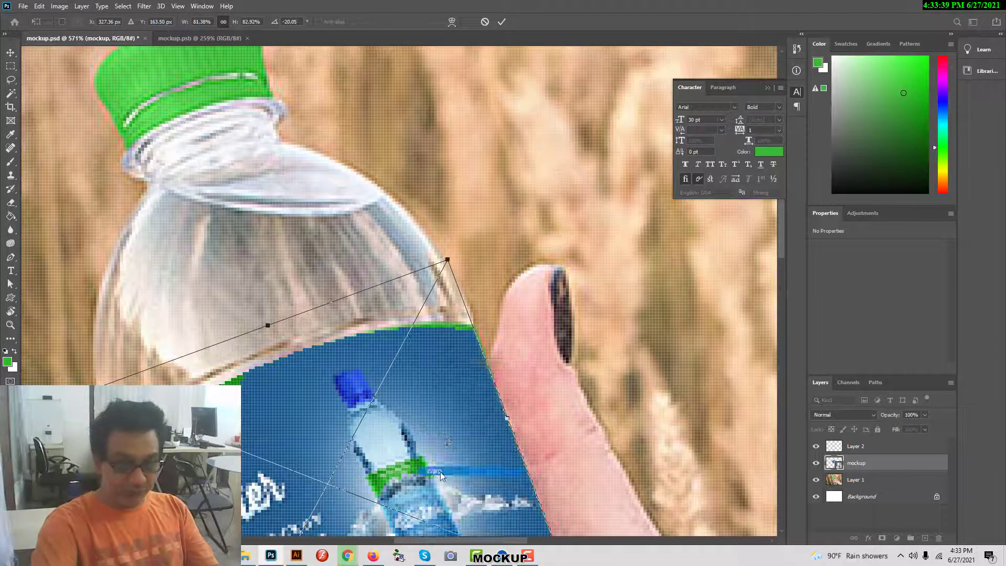
{"action": "left_click_drag", "start_coordinate": [475, 331], "coordinate": [472, 324]}
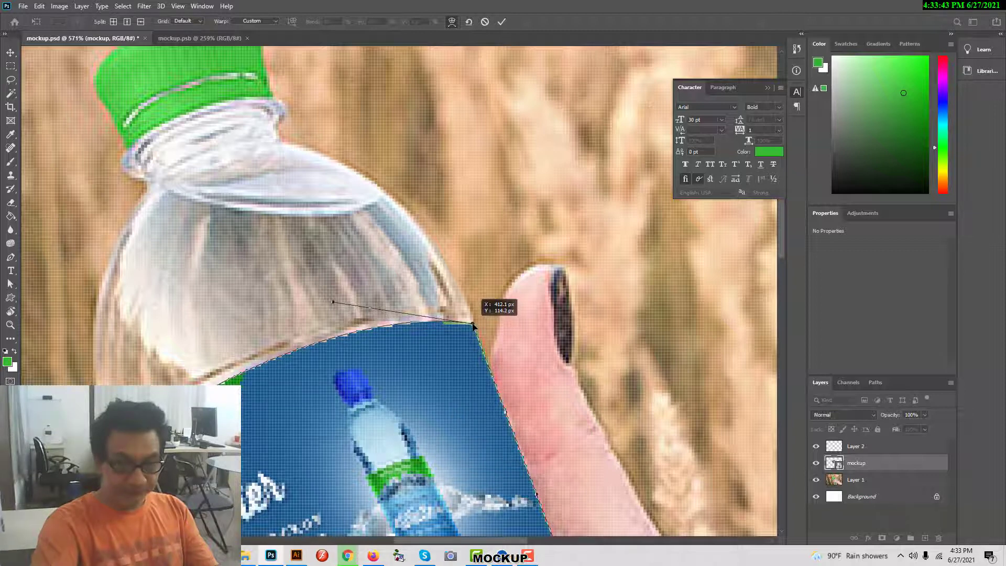
{"action": "mouse_move", "coordinate": [335, 301]}
{"action": "left_mouse_down"}
{"action": "mouse_move", "coordinate": [330, 320]}
{"action": "mouse_move", "coordinate": [322, 312]}
{"action": "left_mouse_up"}
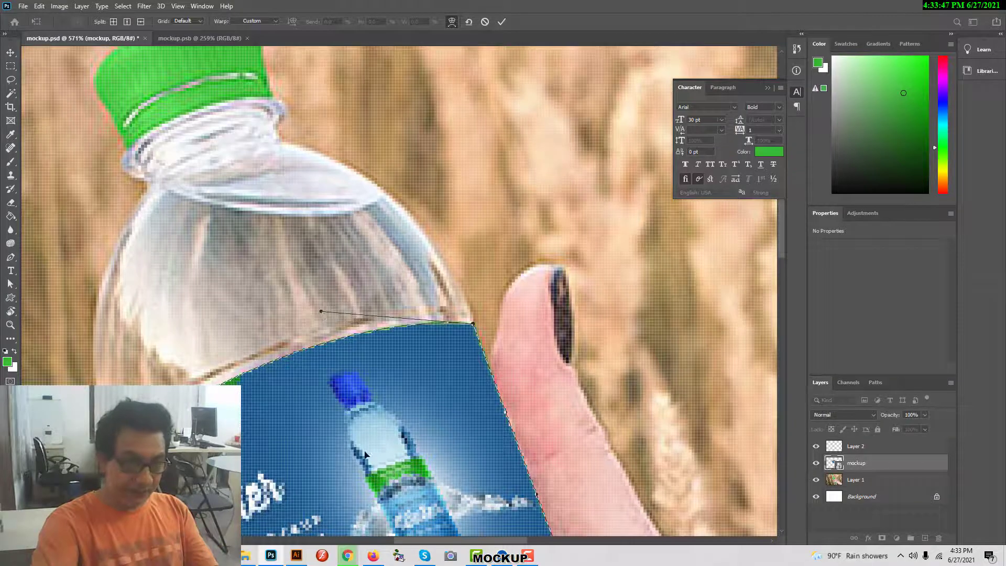
{"action": "key", "text": "Return"}
Check the label on the whole bottle and save mockup.psd
{"action": "scroll", "coordinate": [423, 432], "scroll_direction": "down", "scroll_amount": 1}
{"action": "scroll", "coordinate": [423, 432], "scroll_direction": "down", "scroll_amount": 5}
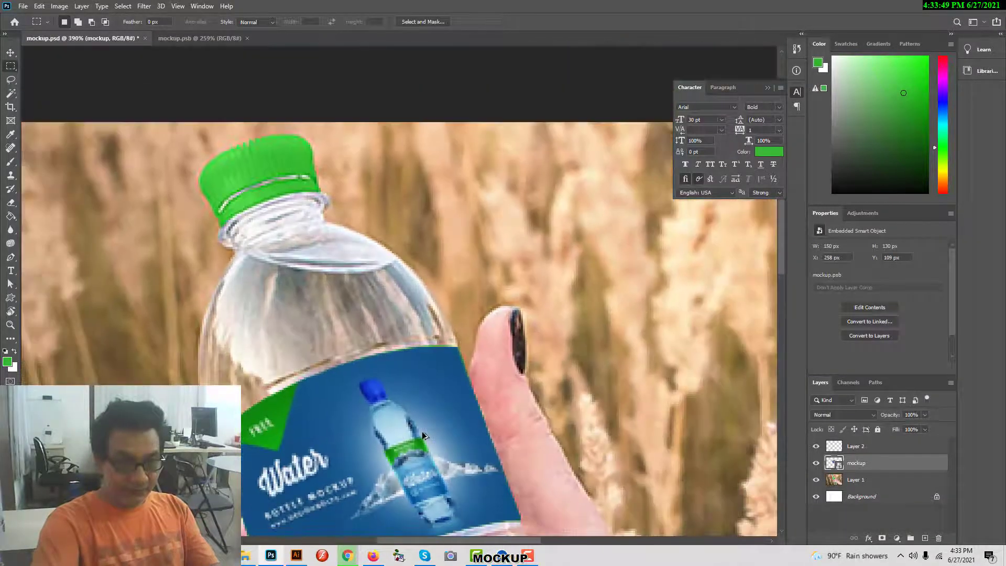
{"action": "scroll", "coordinate": [397, 321], "scroll_direction": "down", "scroll_amount": 2}
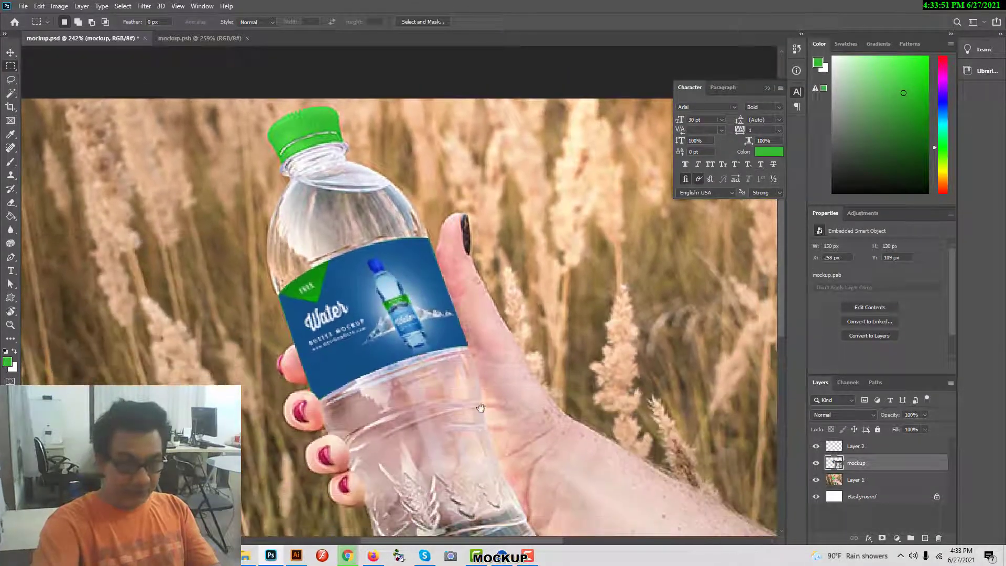
{"action": "scroll", "coordinate": [449, 401], "scroll_direction": "down", "scroll_amount": 1}
{"action": "scroll", "coordinate": [419, 390], "scroll_direction": "up", "scroll_amount": 3}
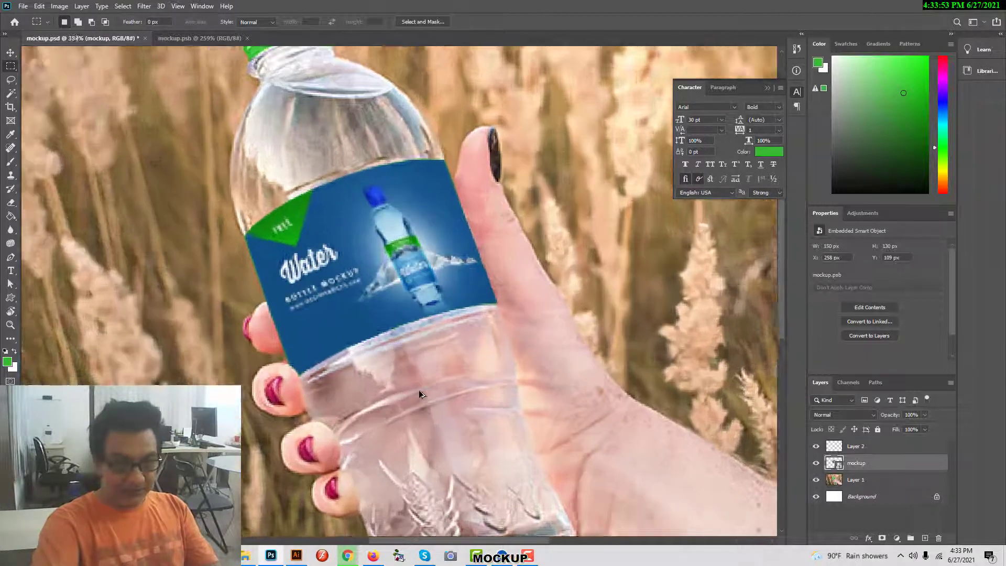
{"action": "scroll", "coordinate": [420, 388], "scroll_direction": "down", "scroll_amount": 2}
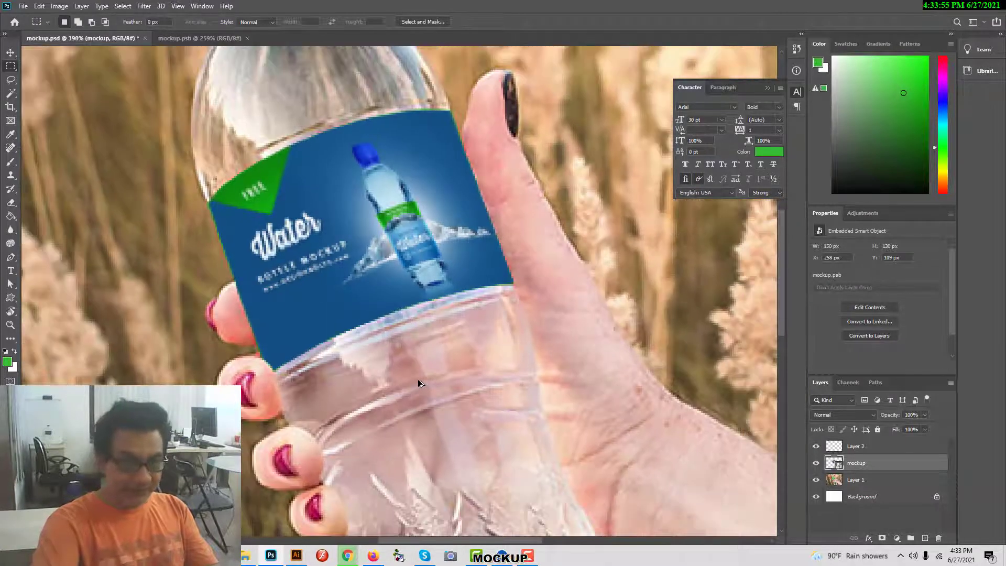
{"action": "scroll", "coordinate": [530, 314], "scroll_direction": "down", "scroll_amount": 3}
{"action": "key", "text": "ctrl+s"}
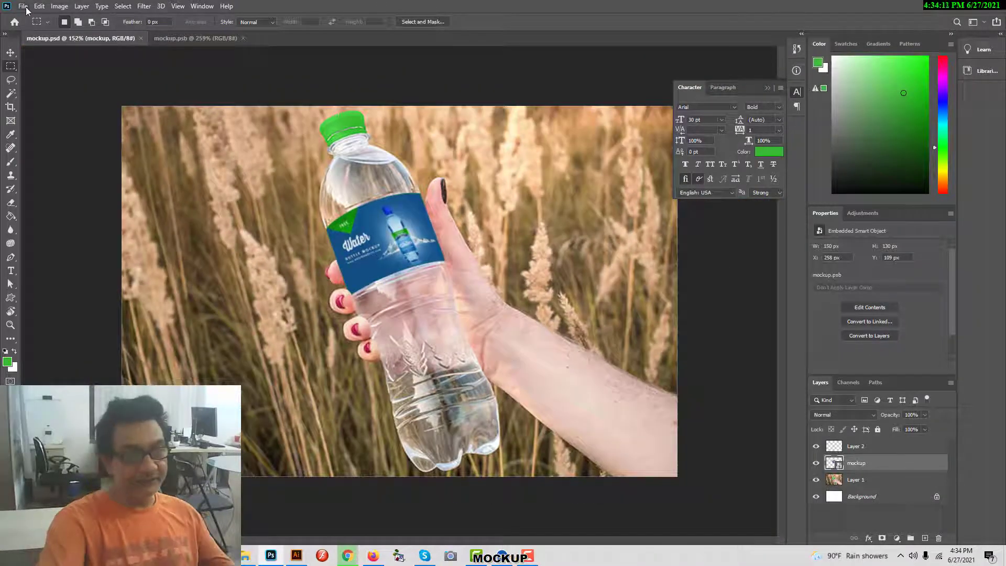
Open the Export As settings for mockup.psd
{"action": "left_click", "coordinate": [23, 5]}
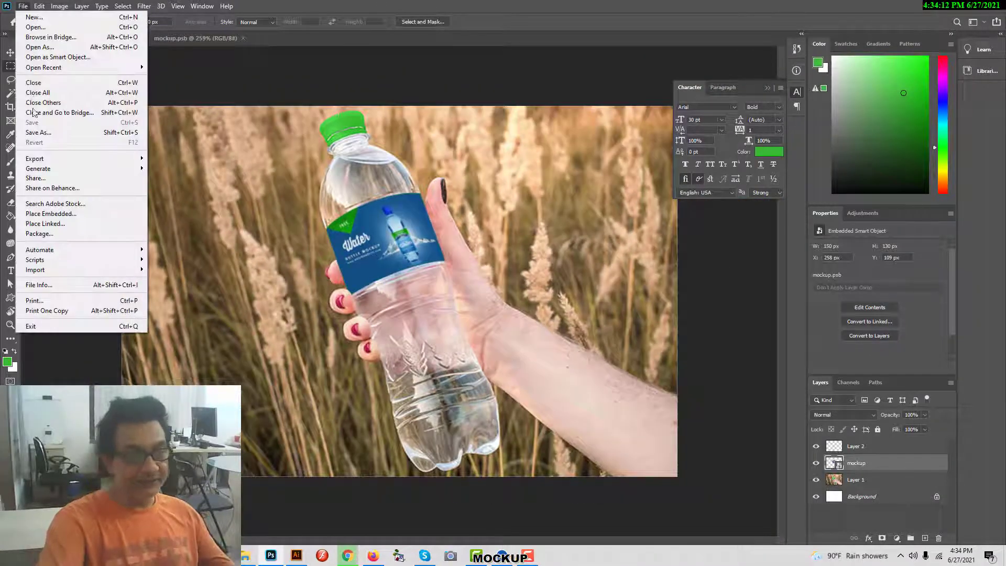
{"action": "mouse_move", "coordinate": [73, 159]}
{"action": "left_click", "coordinate": [178, 168]}
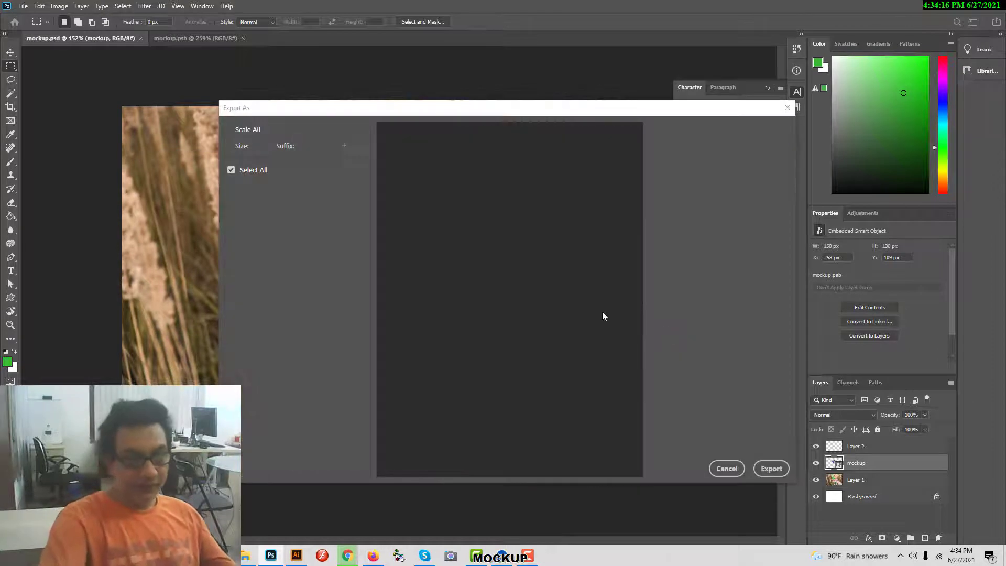
{"action": "key", "text": "Return"}
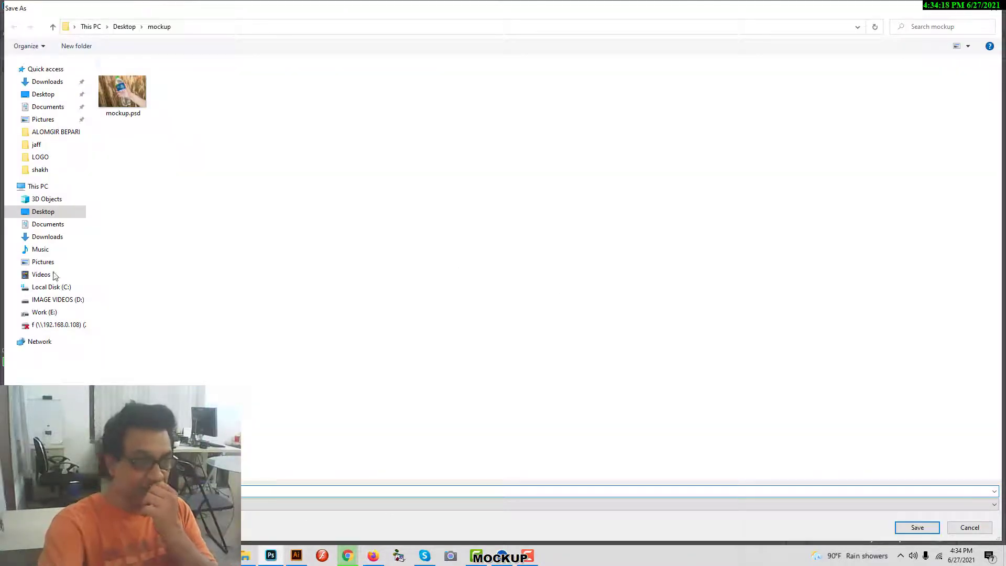
{"action": "left_click", "coordinate": [87, 505]}
{"action": "left_click", "coordinate": [93, 463]}
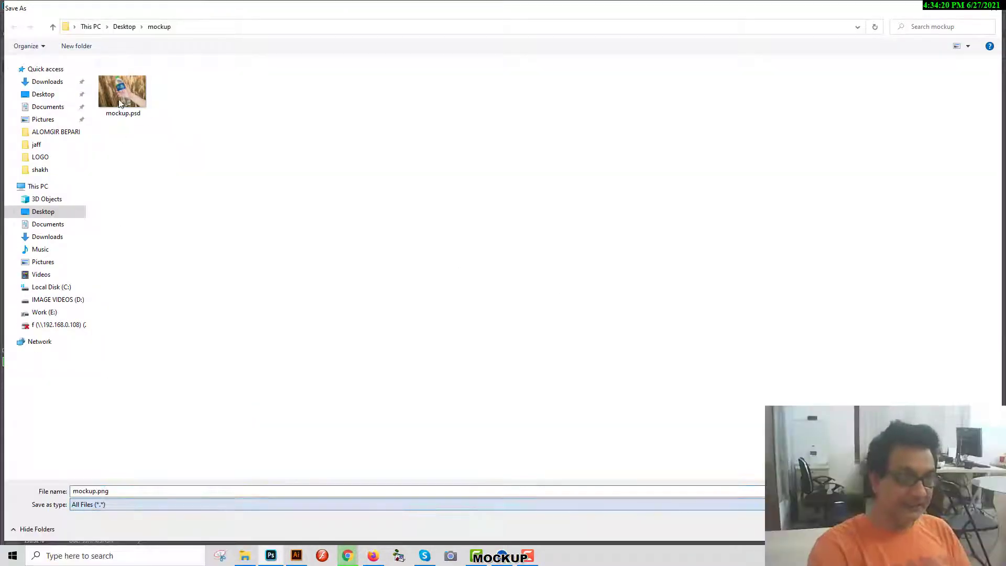
{"action": "key", "text": "Escape"}
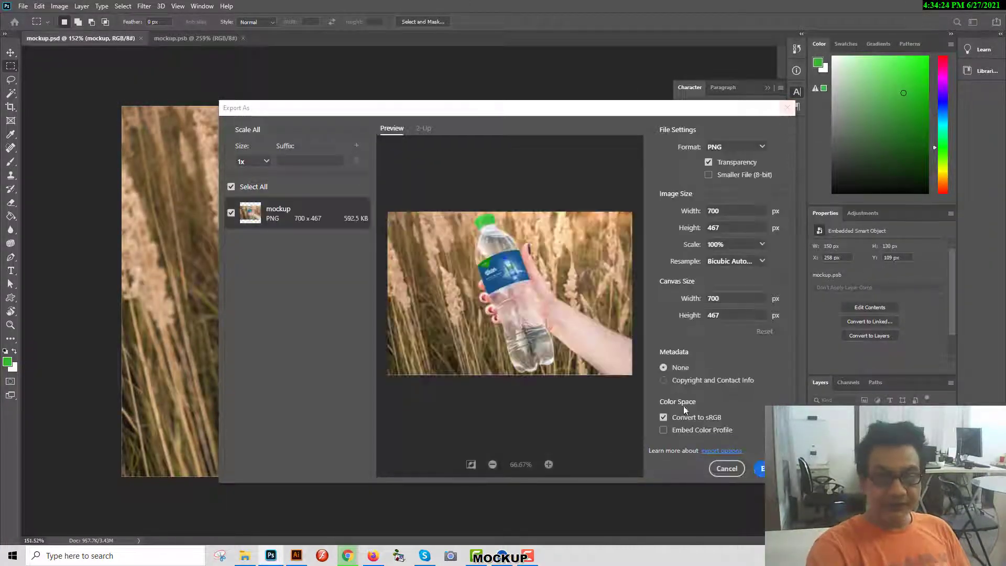
Set the export format to JPG and the image width to 1200 px
{"action": "left_click", "coordinate": [719, 147]}
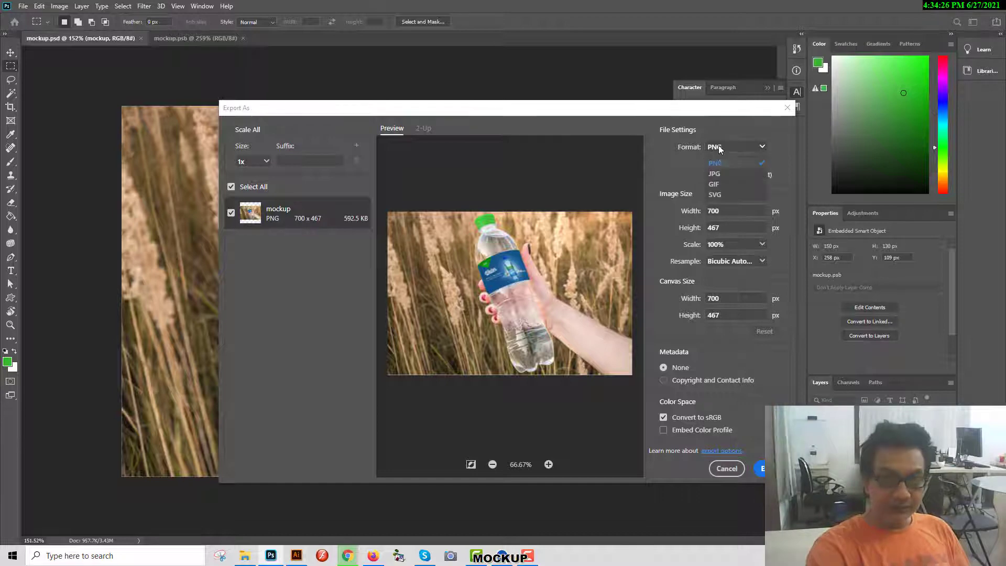
{"action": "left_click", "coordinate": [725, 176]}
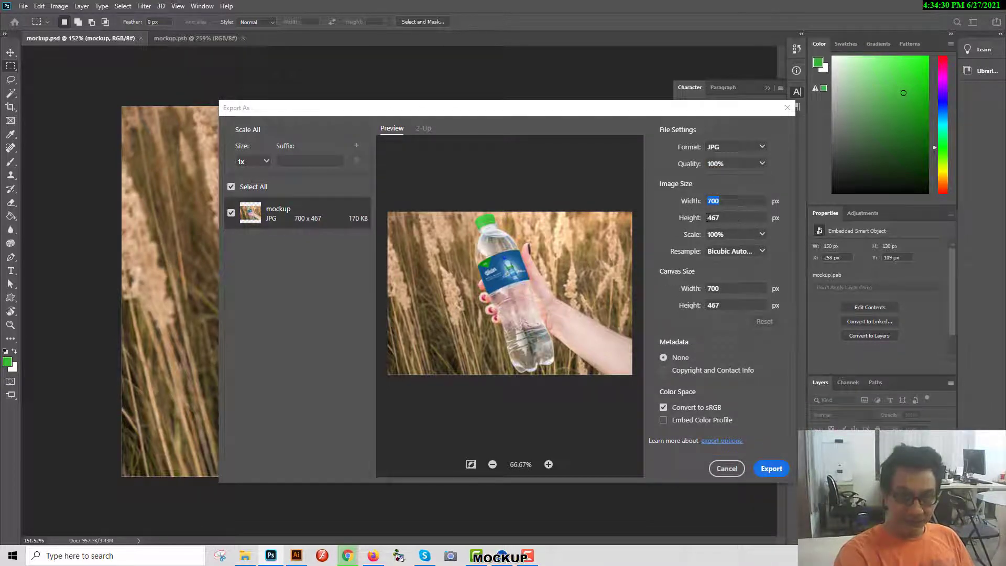
{"action": "type", "text": "1200"}
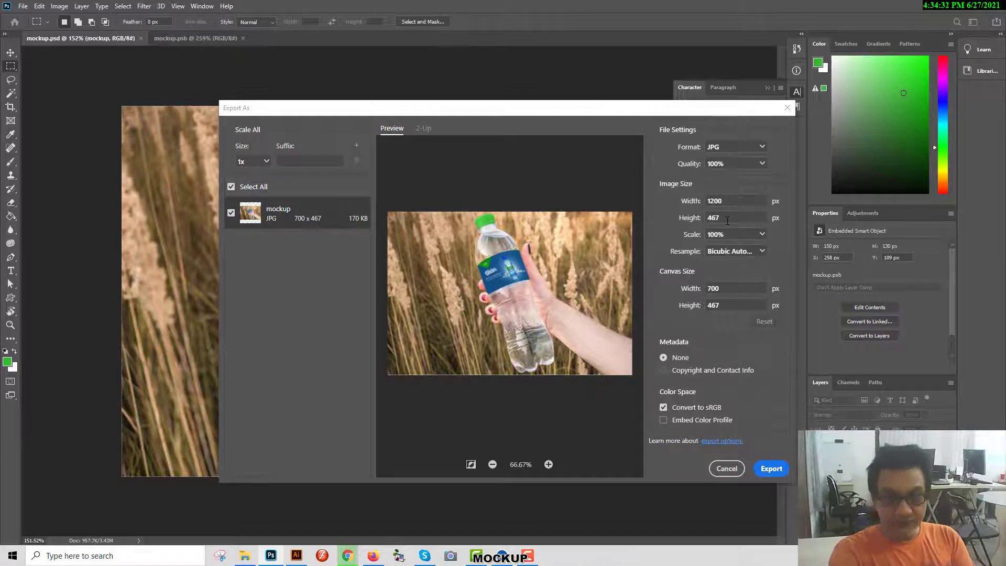
{"action": "key", "text": "Tab"}
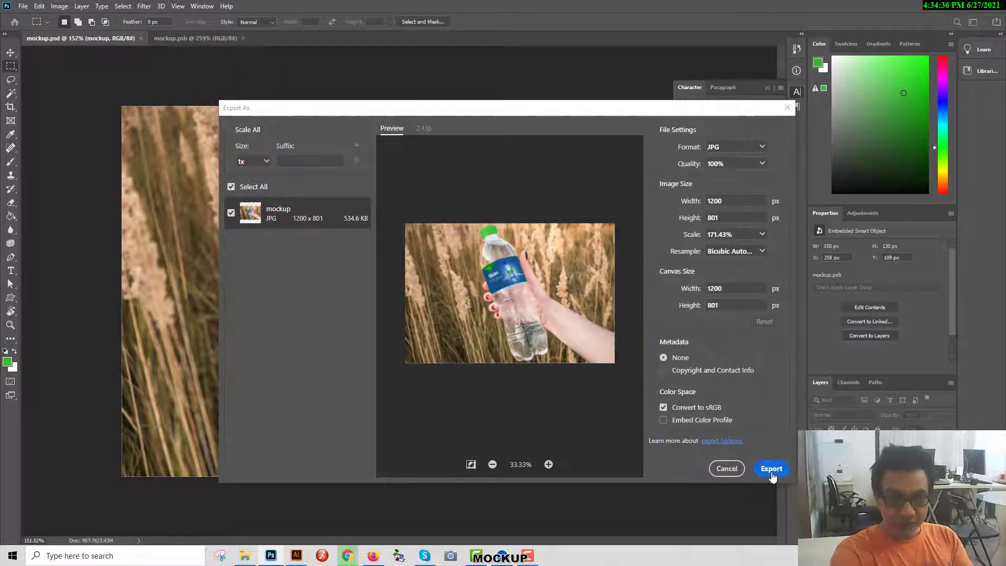
Export the image to the Desktop's mockup folder under the file name mockup, without a typed extension
{"action": "left_click", "coordinate": [772, 469]}
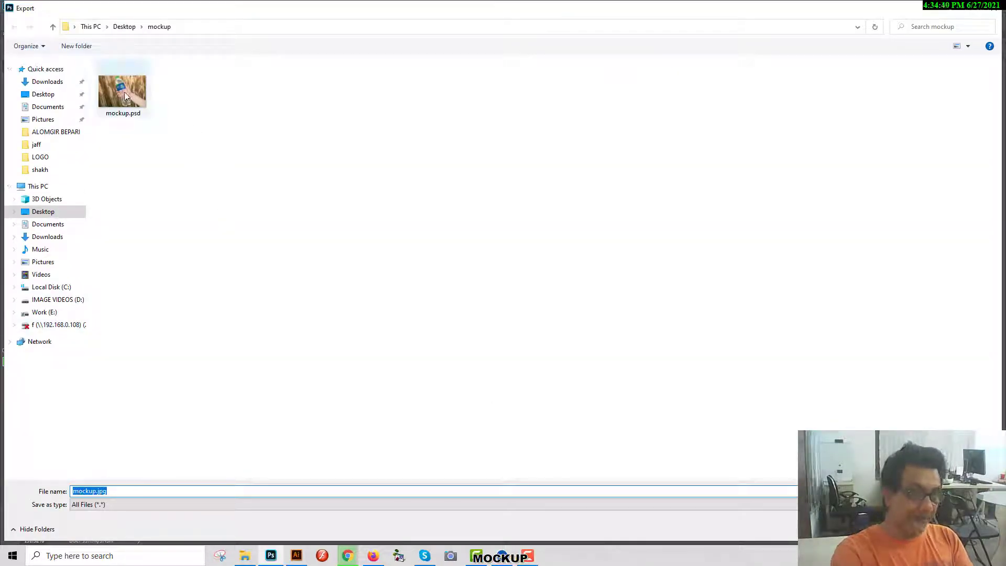
{"action": "left_click", "coordinate": [94, 491]}
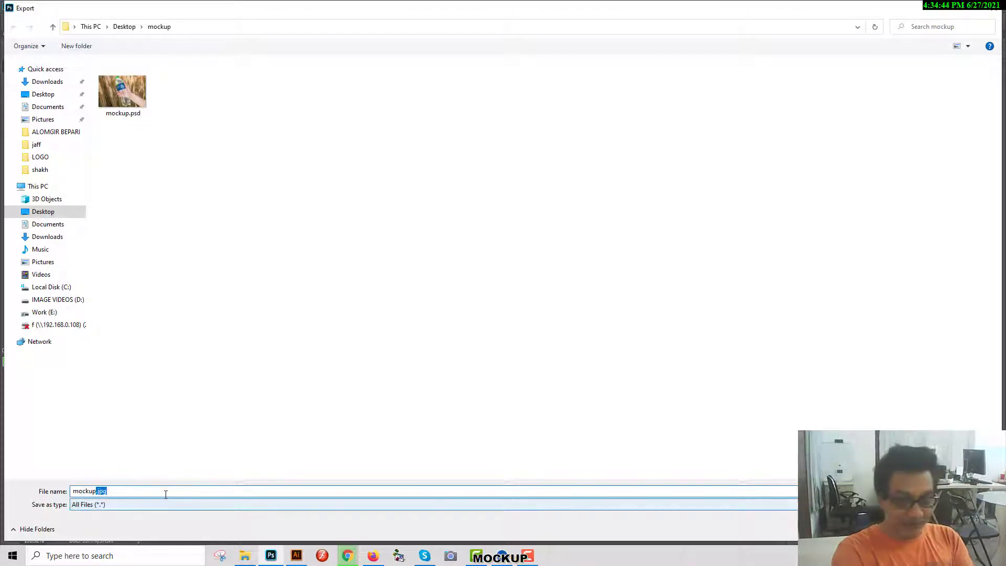
{"action": "key", "text": "BackSpace"}
{"action": "left_click", "coordinate": [906, 528]}
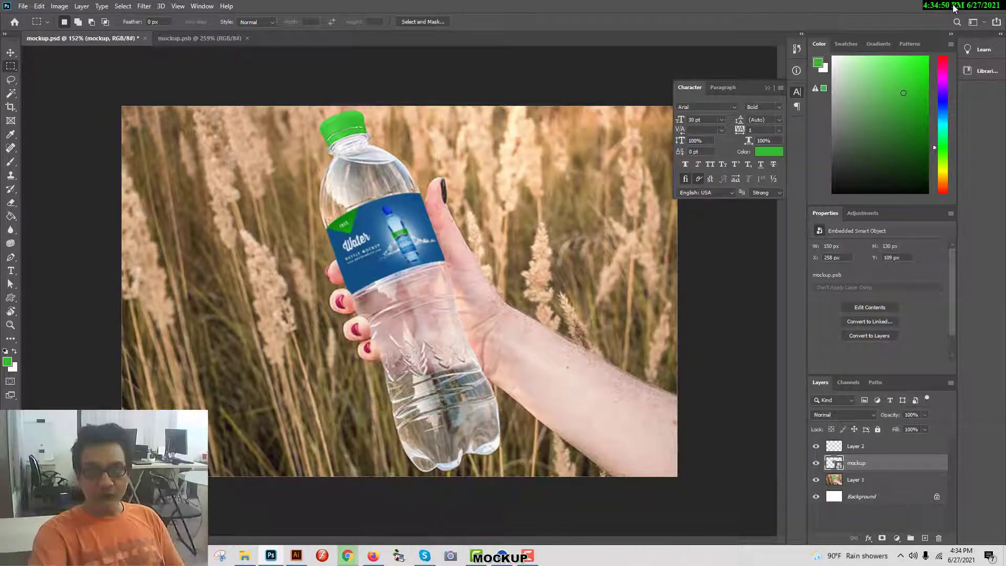
Switch to File Explorer and open the exported mockup.jpg from the Desktop's mockup folder
{"action": "left_click", "coordinate": [373, 557]}
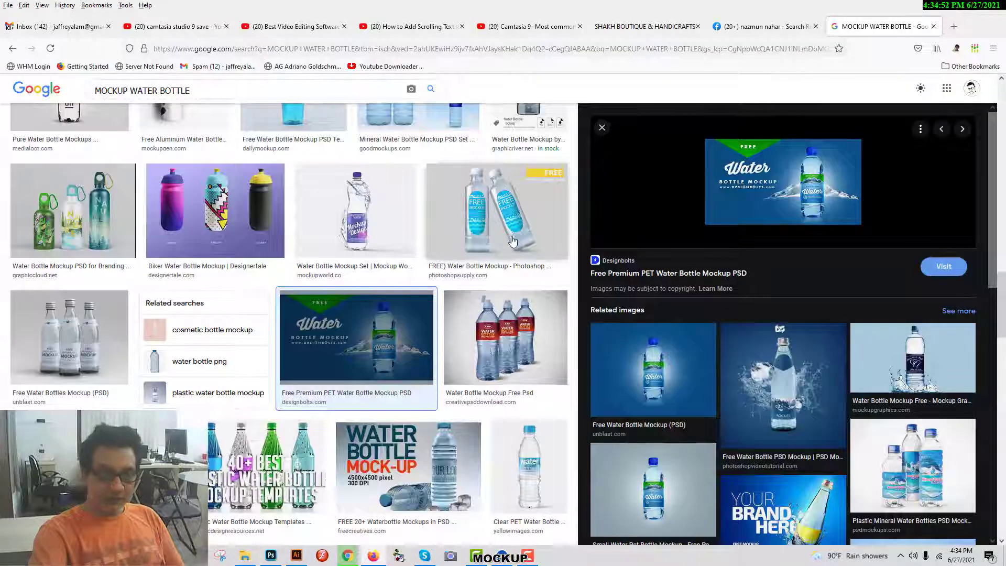
{"action": "left_click", "coordinate": [244, 556]}
{"action": "left_click", "coordinate": [58, 136]}
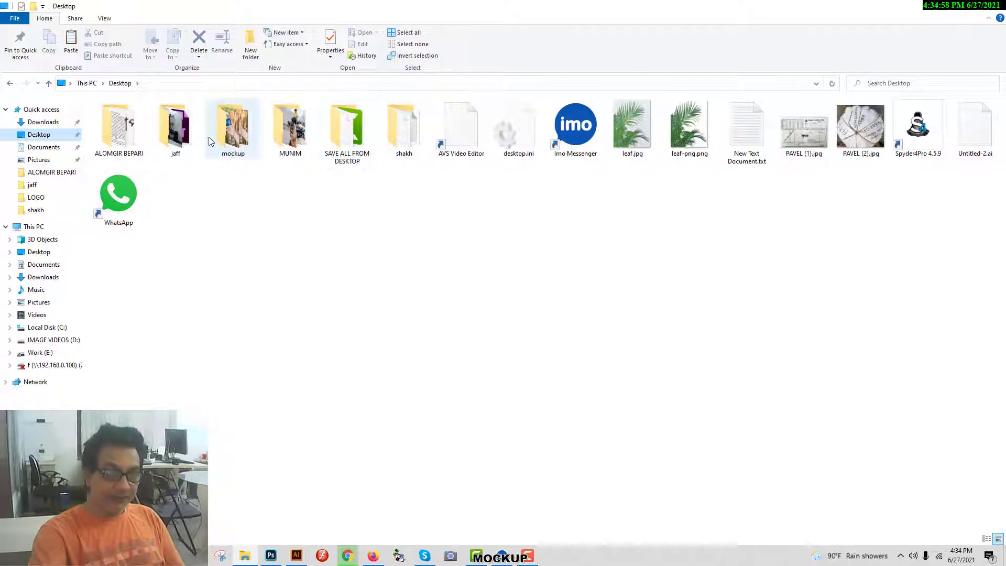
{"action": "double_click", "coordinate": [233, 130]}
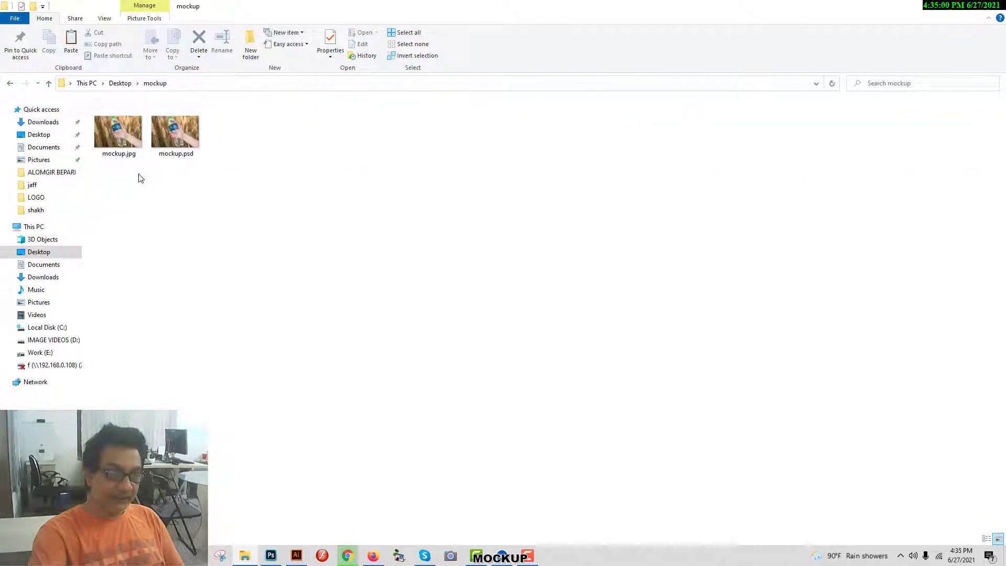
{"action": "double_click", "coordinate": [134, 142]}
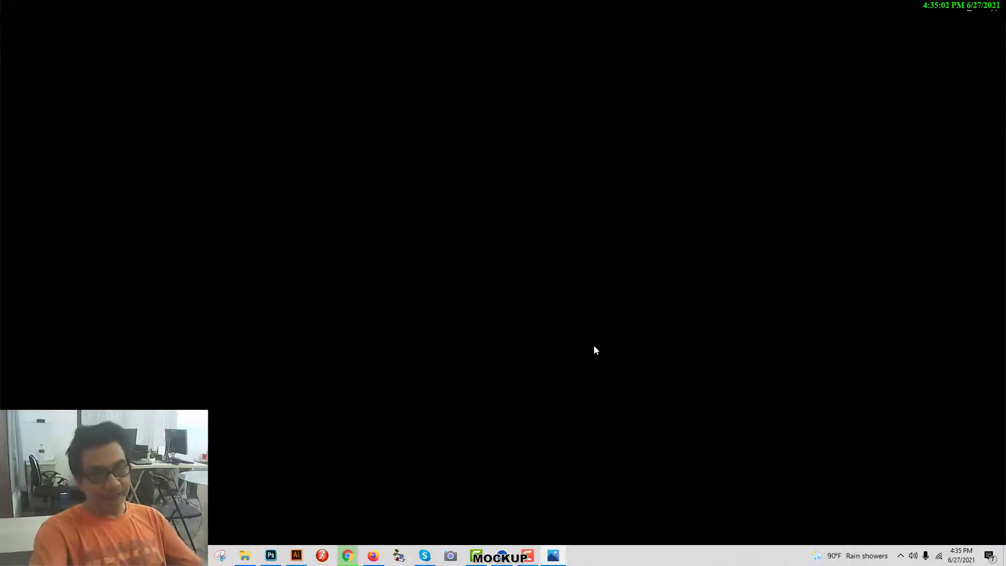